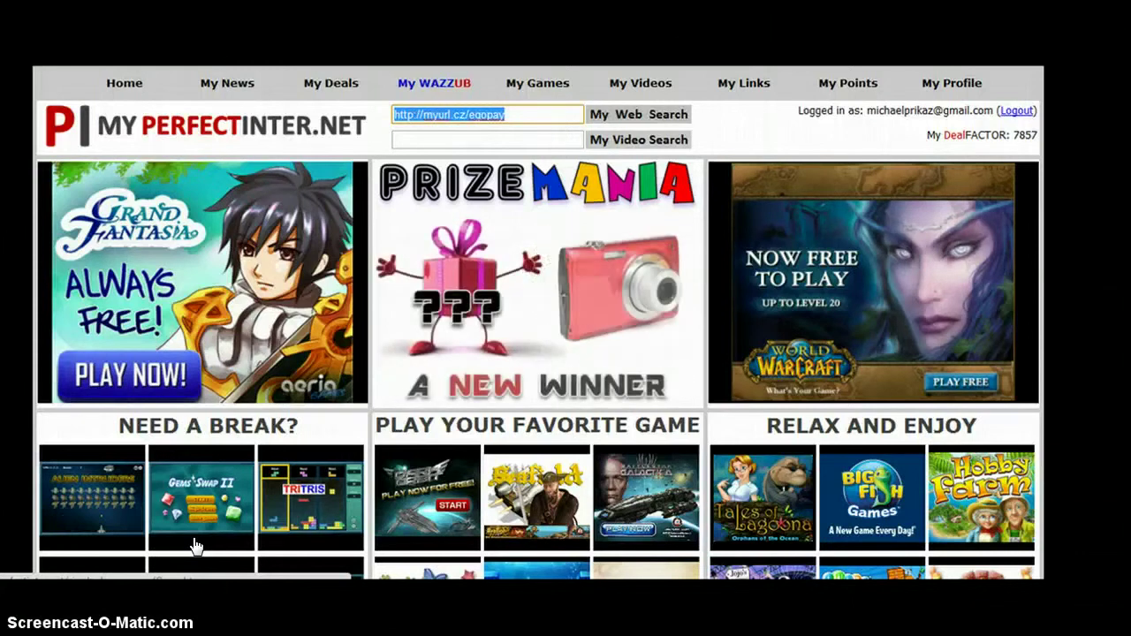
pyautogui.click(309, 515)
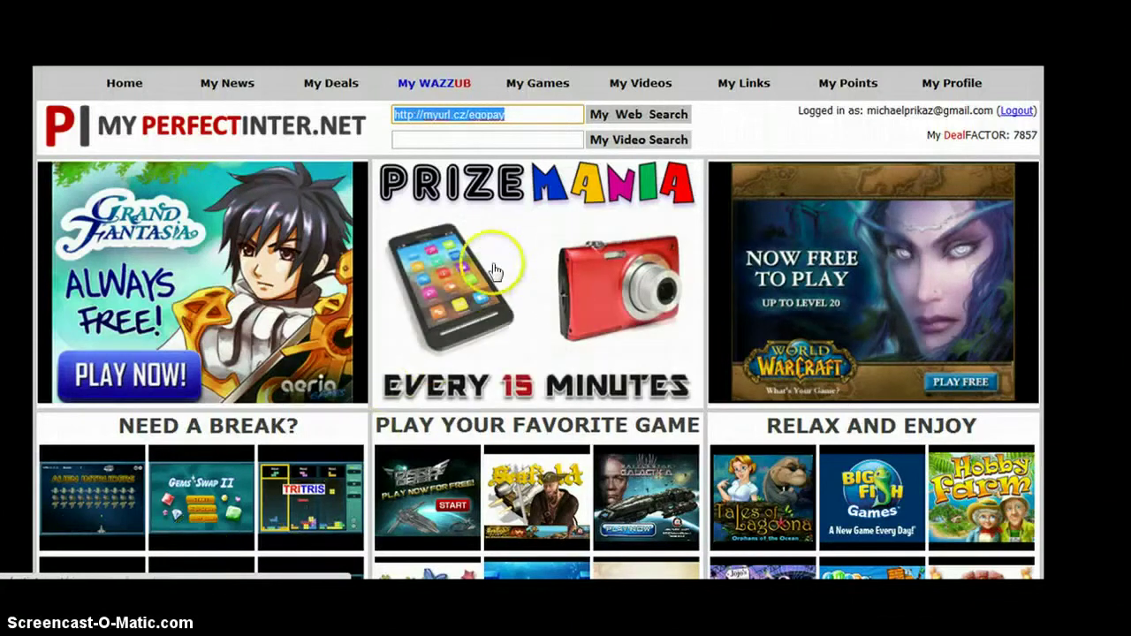
pyautogui.click(540, 117)
pyautogui.tripleClick(540, 116)
pyautogui.hotkey('ctrl', 'c')
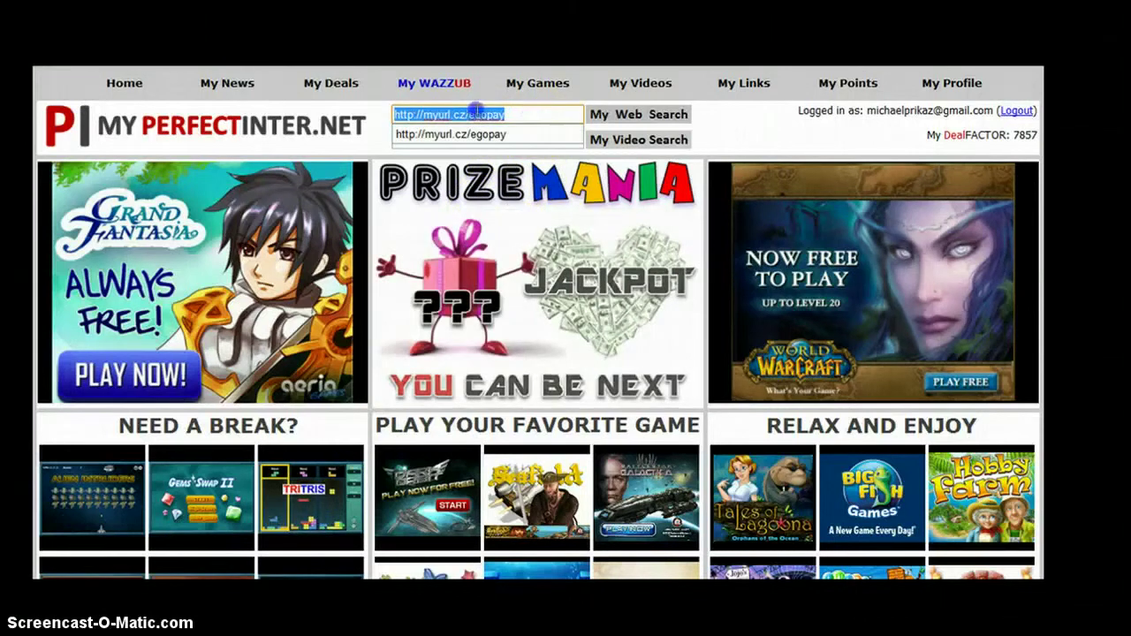
pyautogui.click(634, 119)
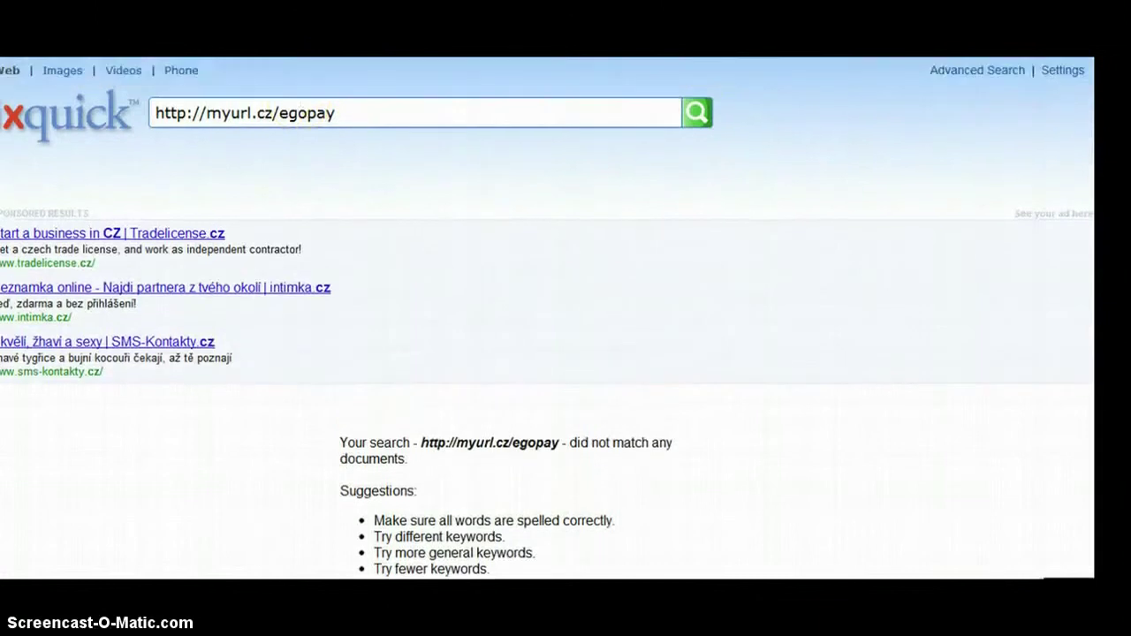
pyautogui.hotkey('ctrl', 'v')
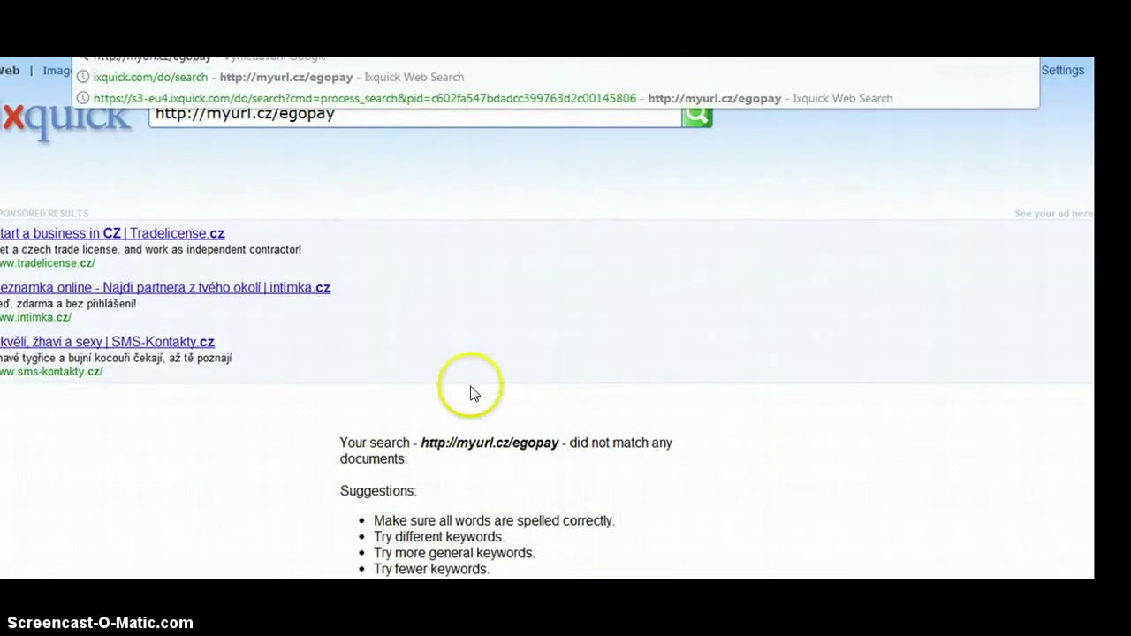
pyautogui.press('Return')
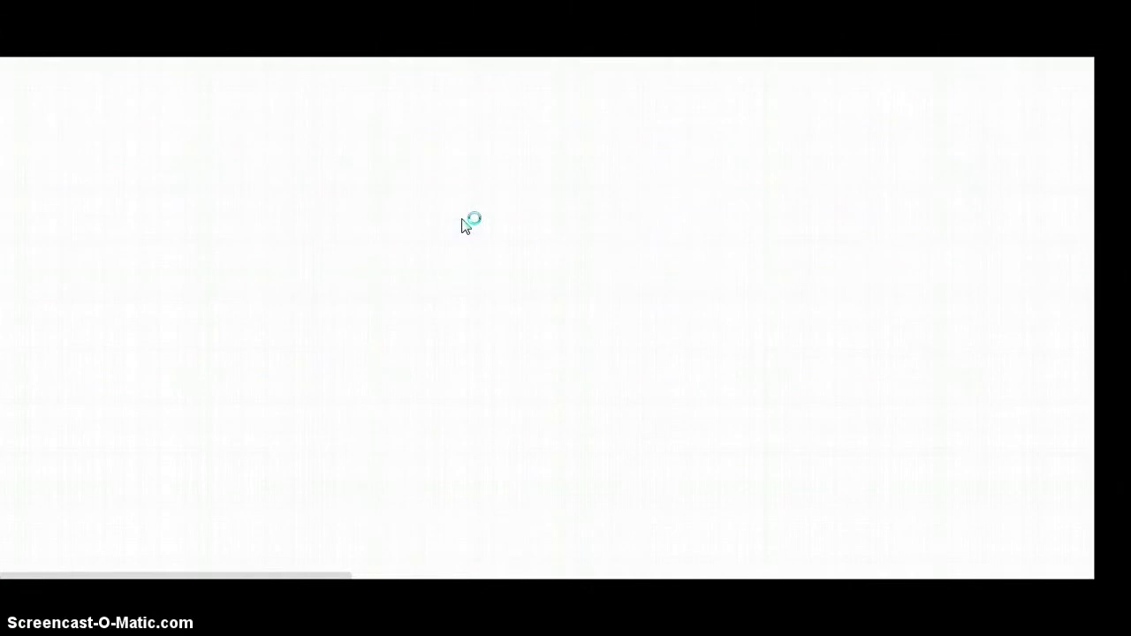
pyautogui.click(678, 231)
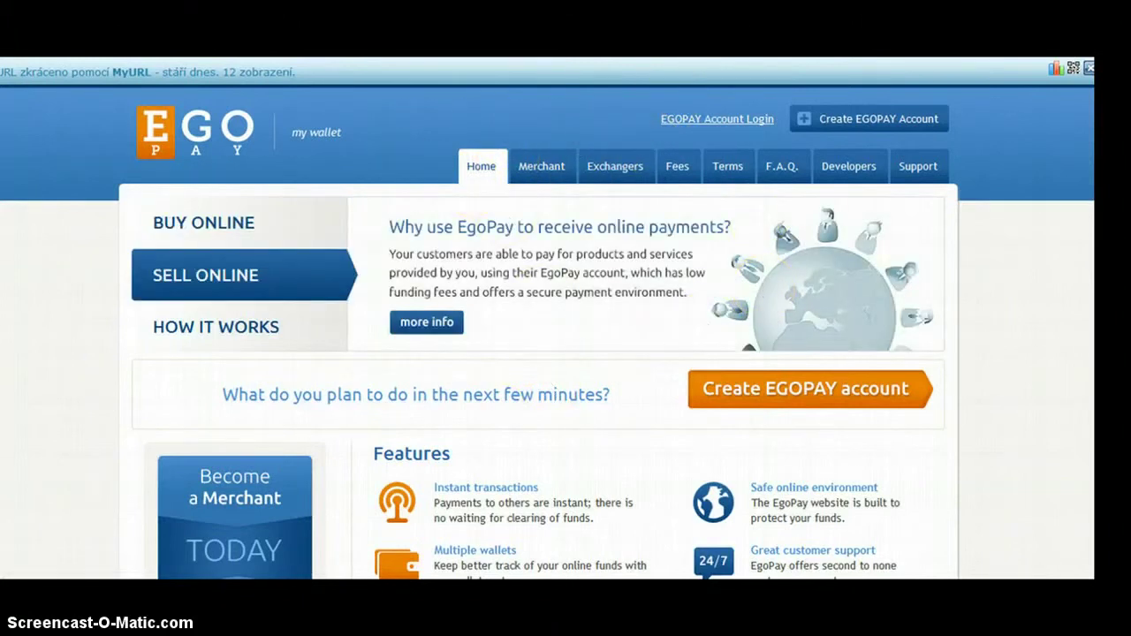
# Scroll the EgoPay home page and choose Create EGOPAY account.
pyautogui.scroll(-2, 548, 331)
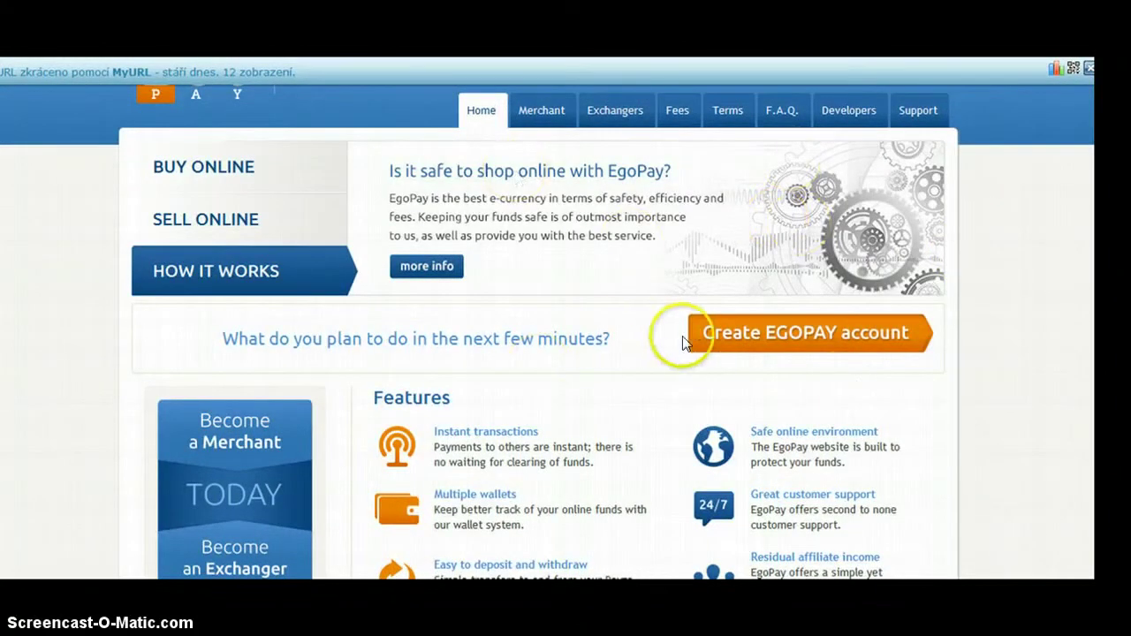
pyautogui.scroll(1, 547, 318)
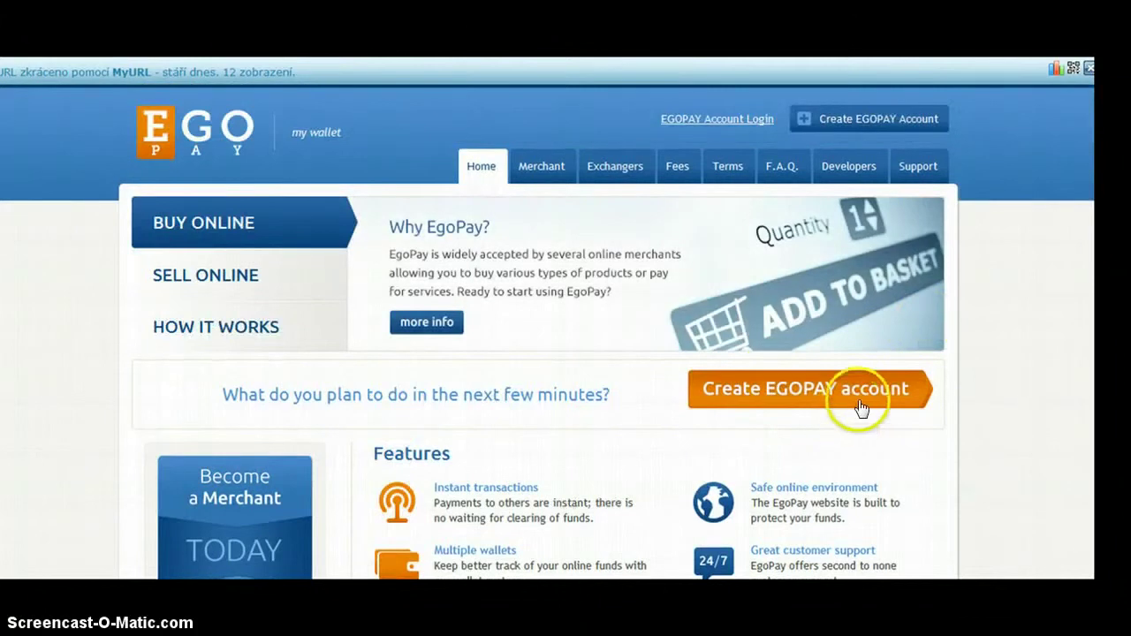
pyautogui.click(906, 408)
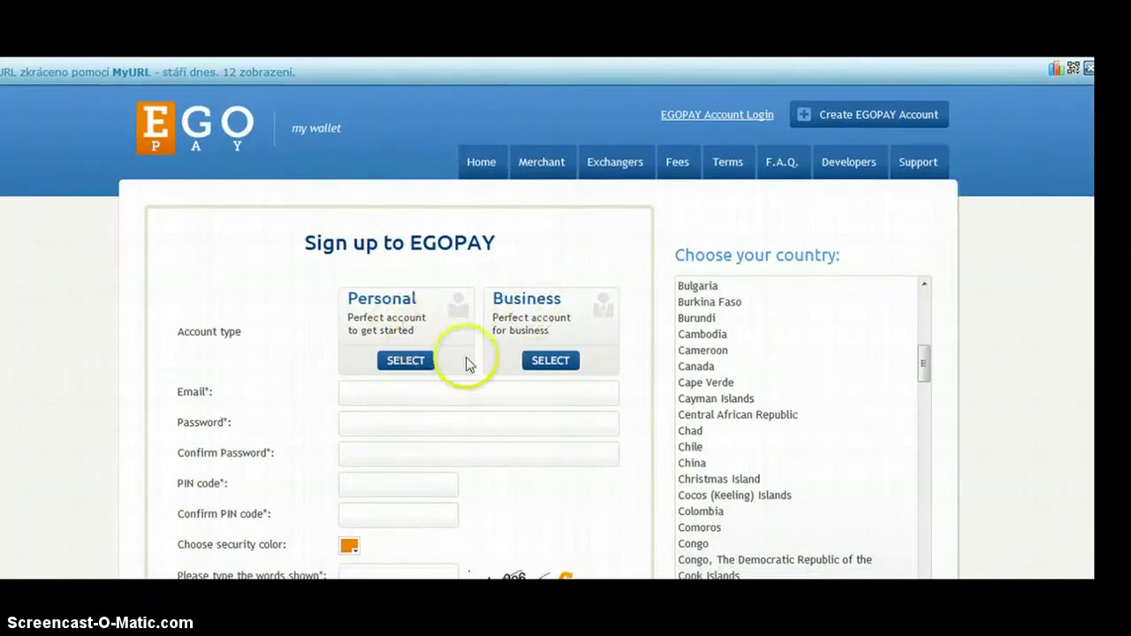
# Select the Personal account type and enter the e-mail, an 8-character password and its confirmation.
pyautogui.click(408, 360)
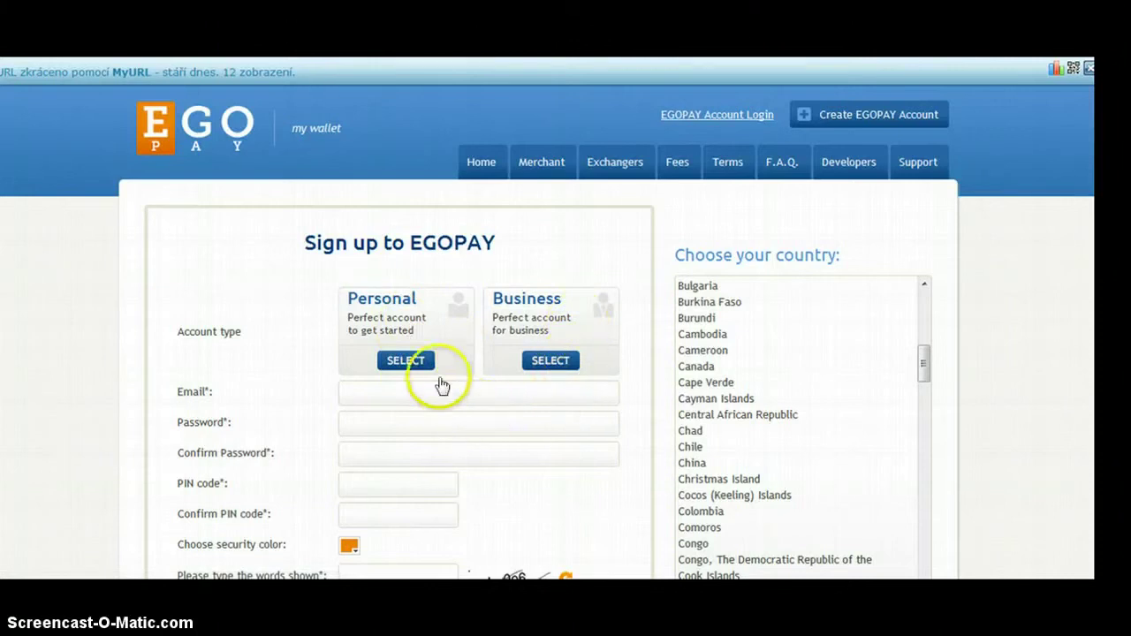
pyautogui.click(413, 364)
pyautogui.click(370, 408)
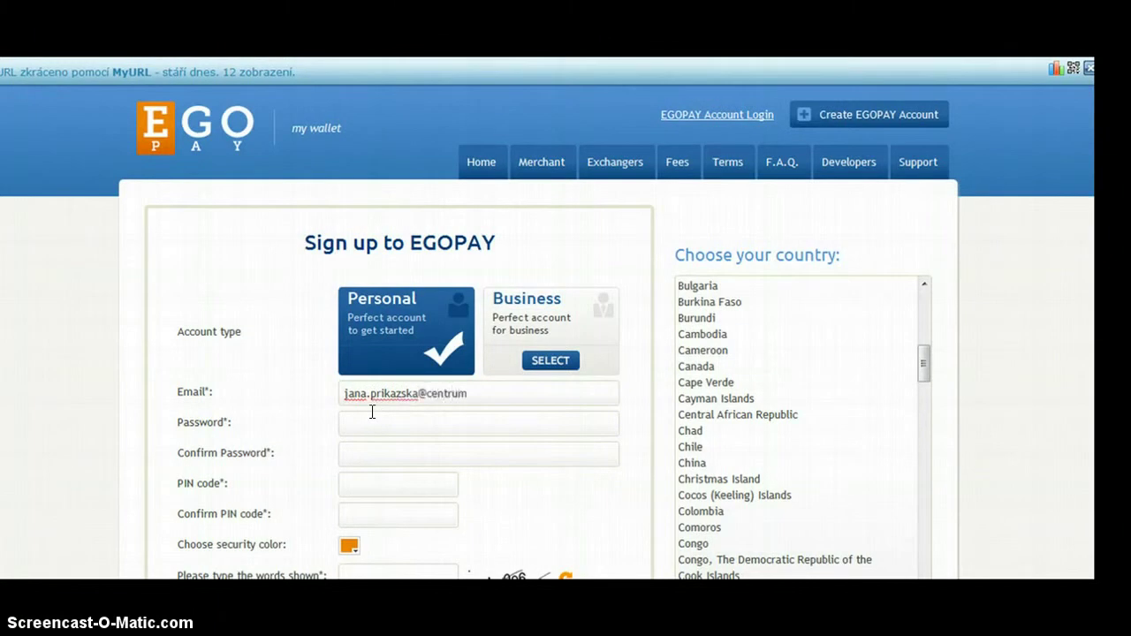
pyautogui.click(375, 415)
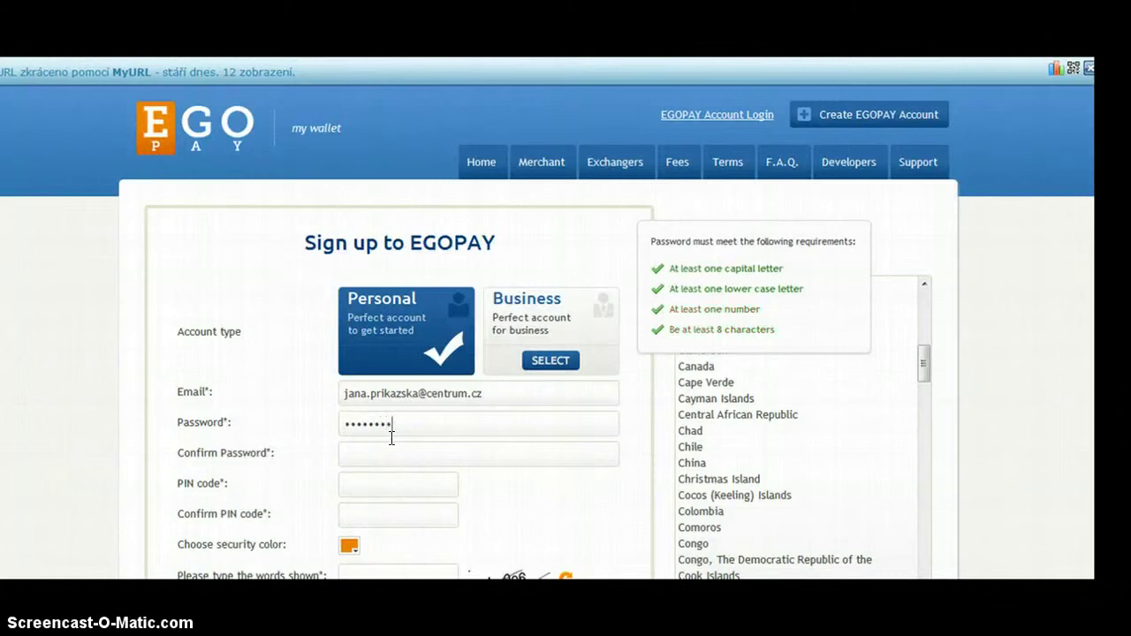
pyautogui.click(378, 460)
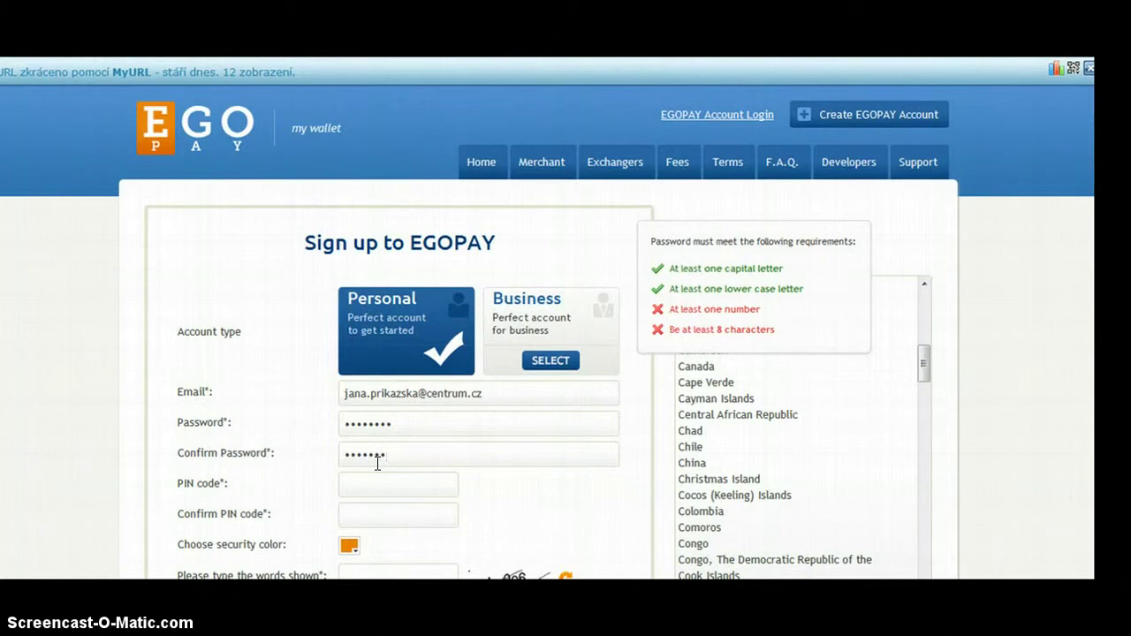
pyautogui.click(367, 496)
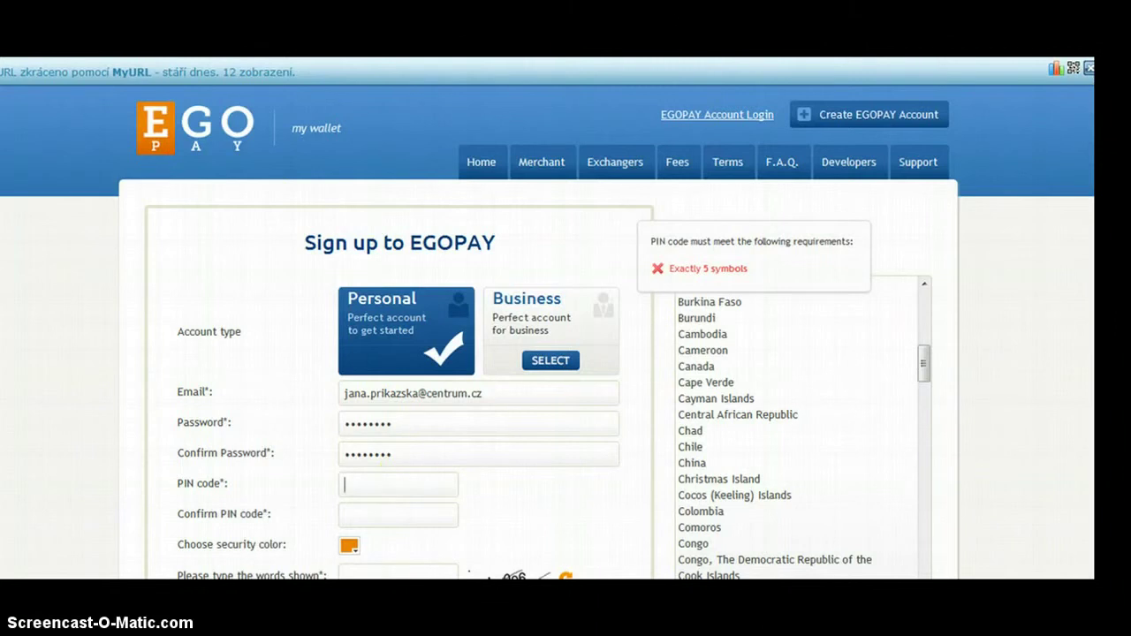
# Enter and confirm a five-digit PIN code.
pyautogui.scroll(-1, 1075, 352)
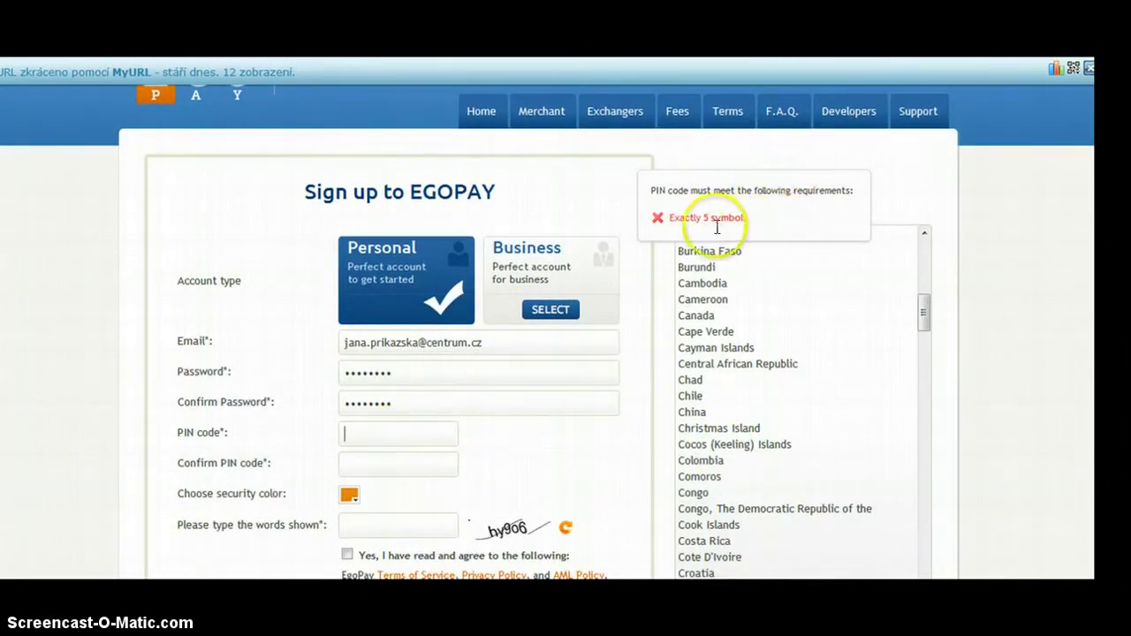
pyautogui.click(366, 446)
pyautogui.write('1')
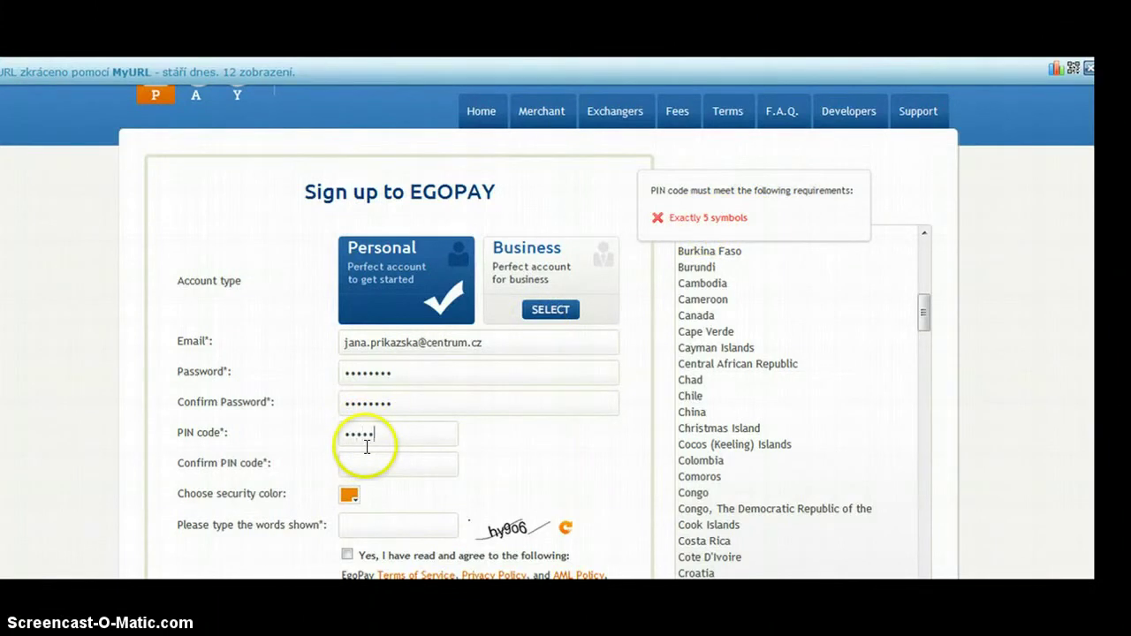
pyautogui.click(365, 467)
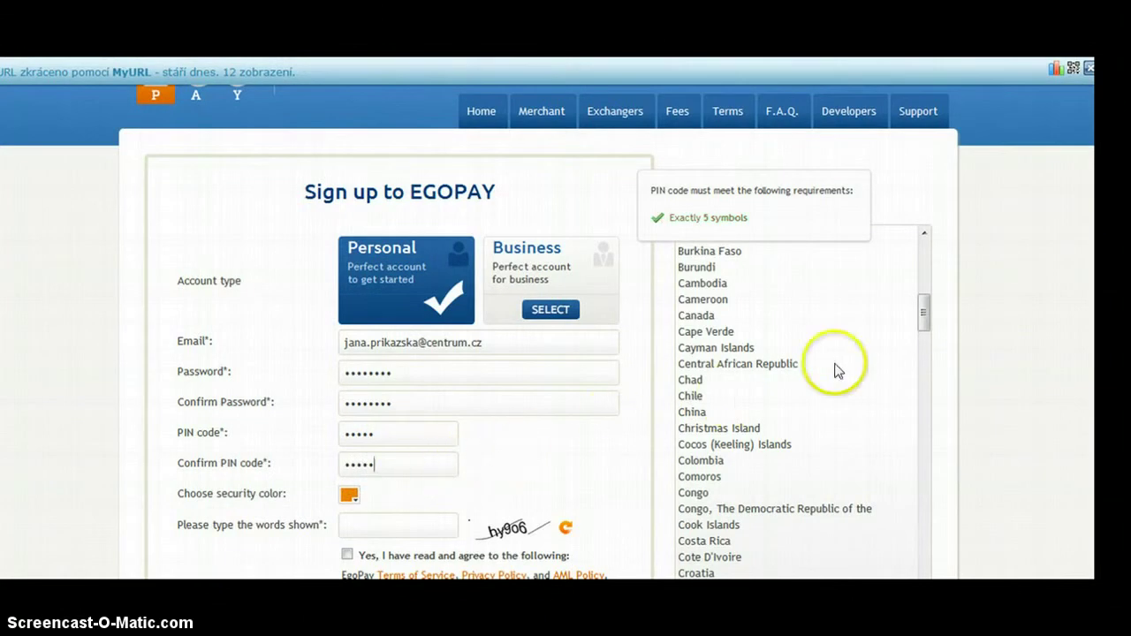
pyautogui.scroll(-1, 566, 332)
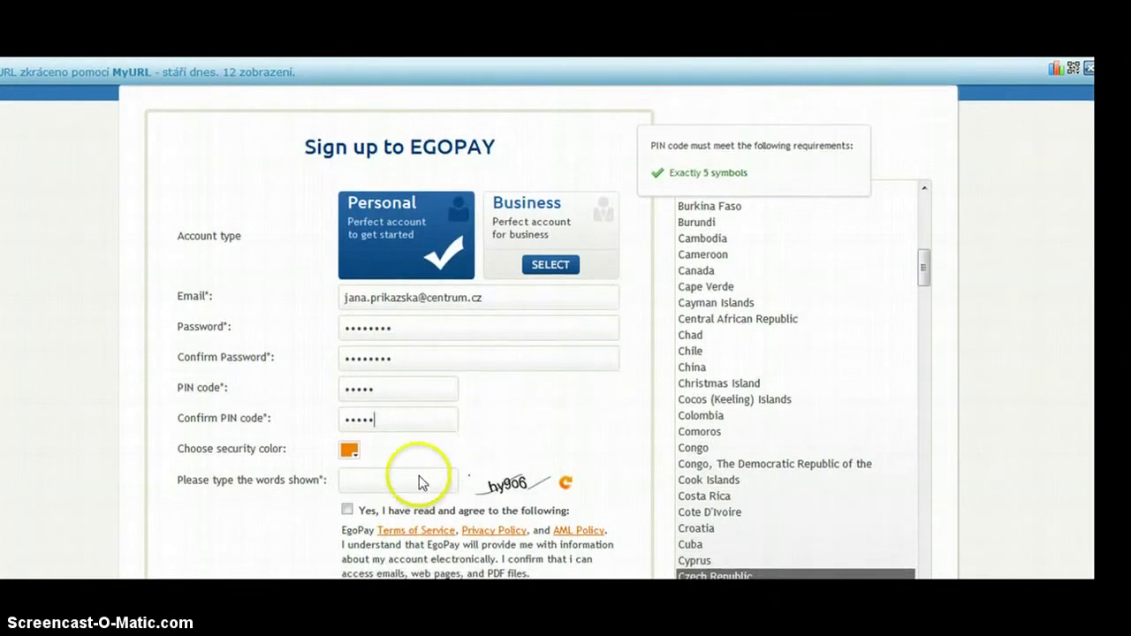
# Change the security colour from orange to red.
pyautogui.click(369, 471)
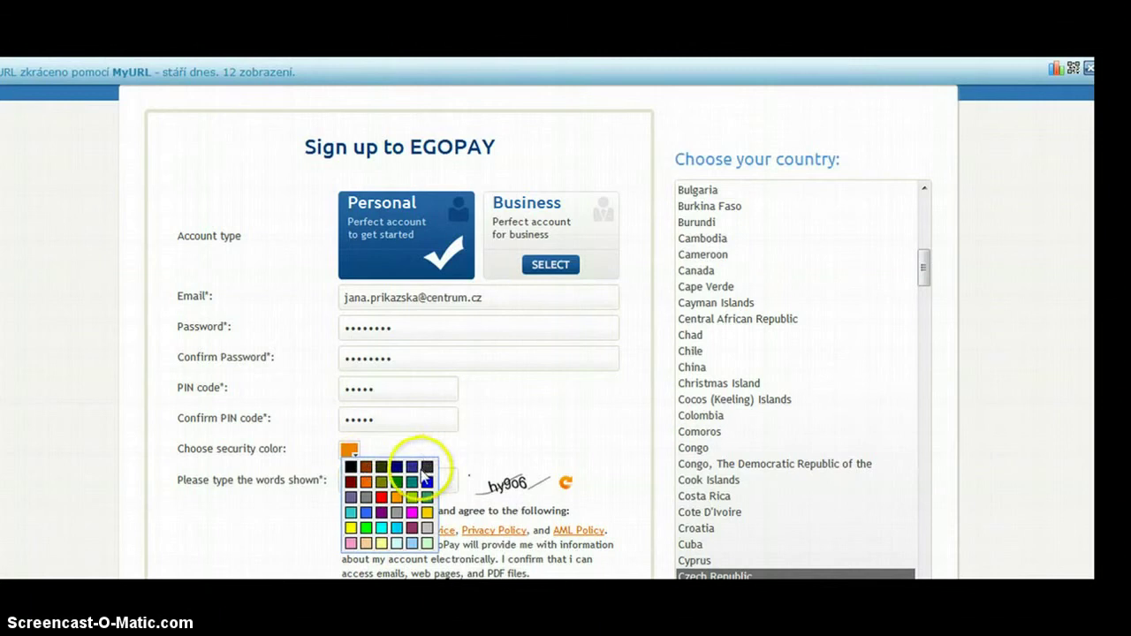
pyautogui.click(380, 497)
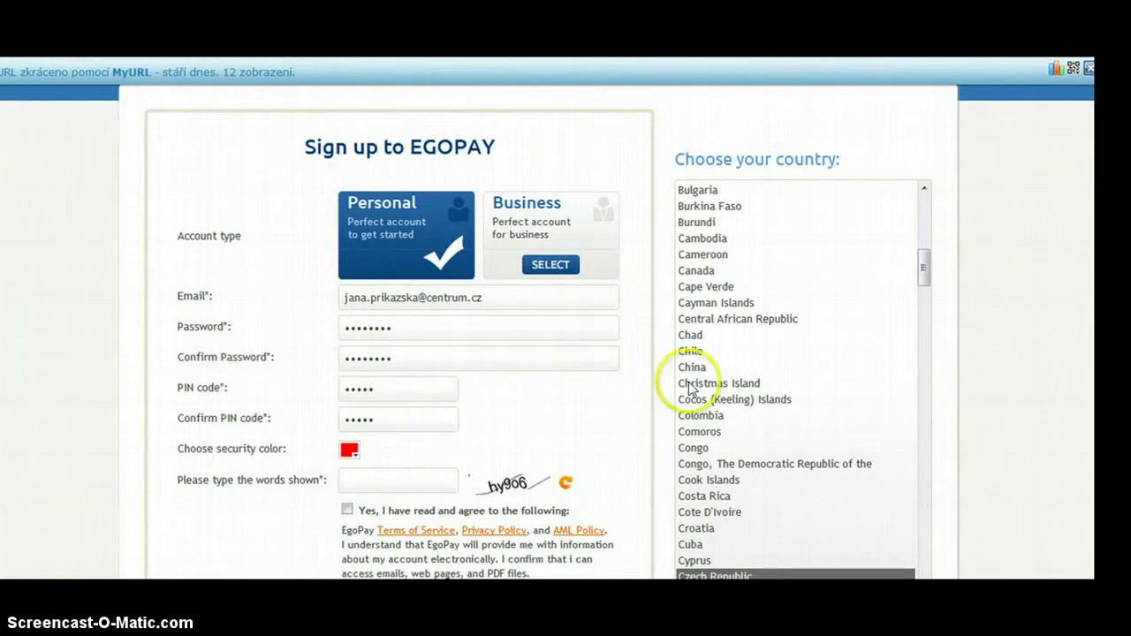
pyautogui.scroll(-1, 565, 332)
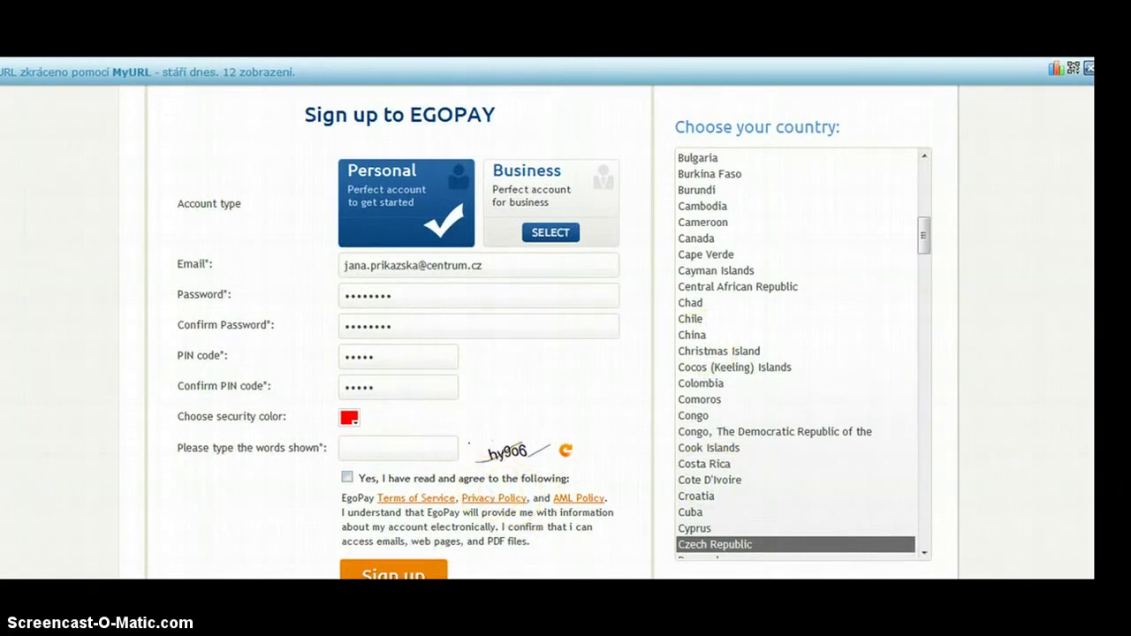
pyautogui.scroll(-1, 539, 332)
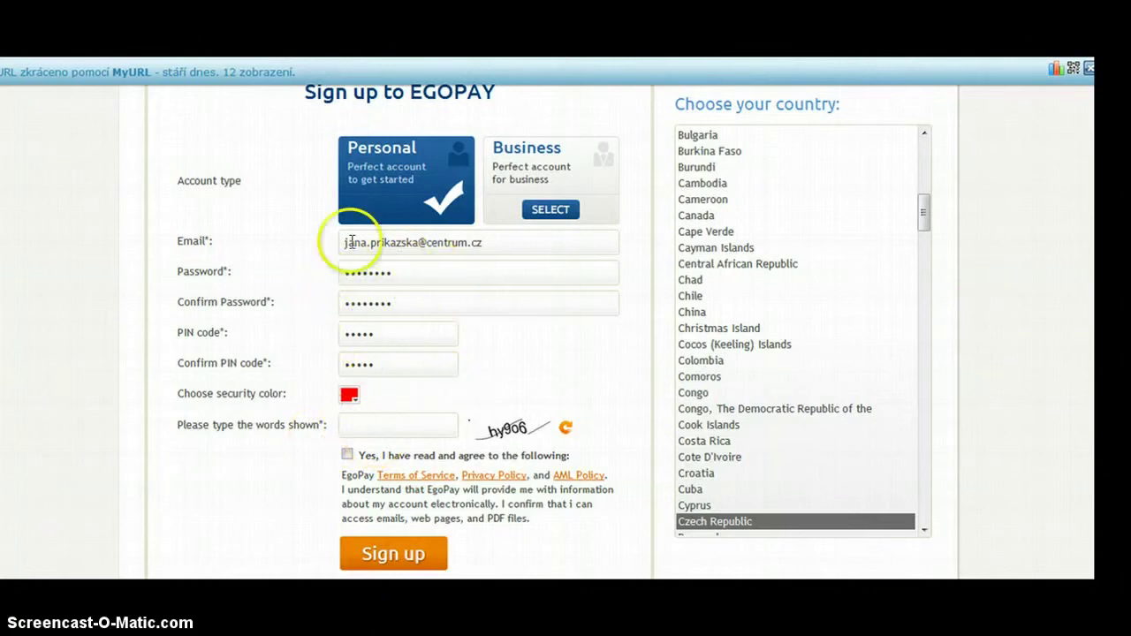
# Fill in the verification words.
pyautogui.click(367, 439)
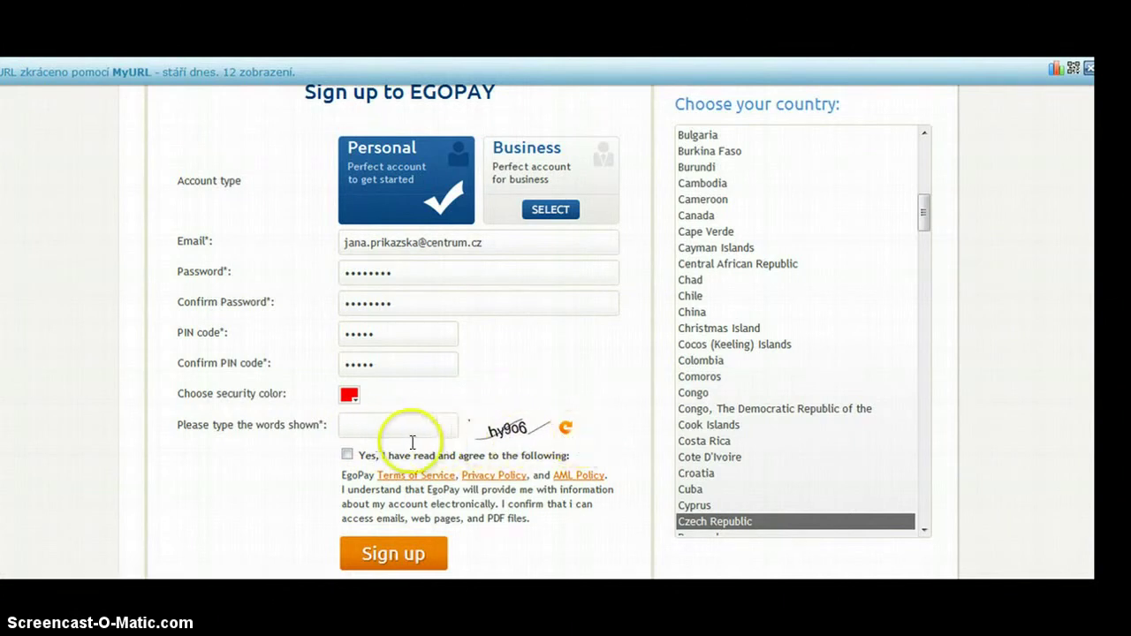
pyautogui.click(367, 428)
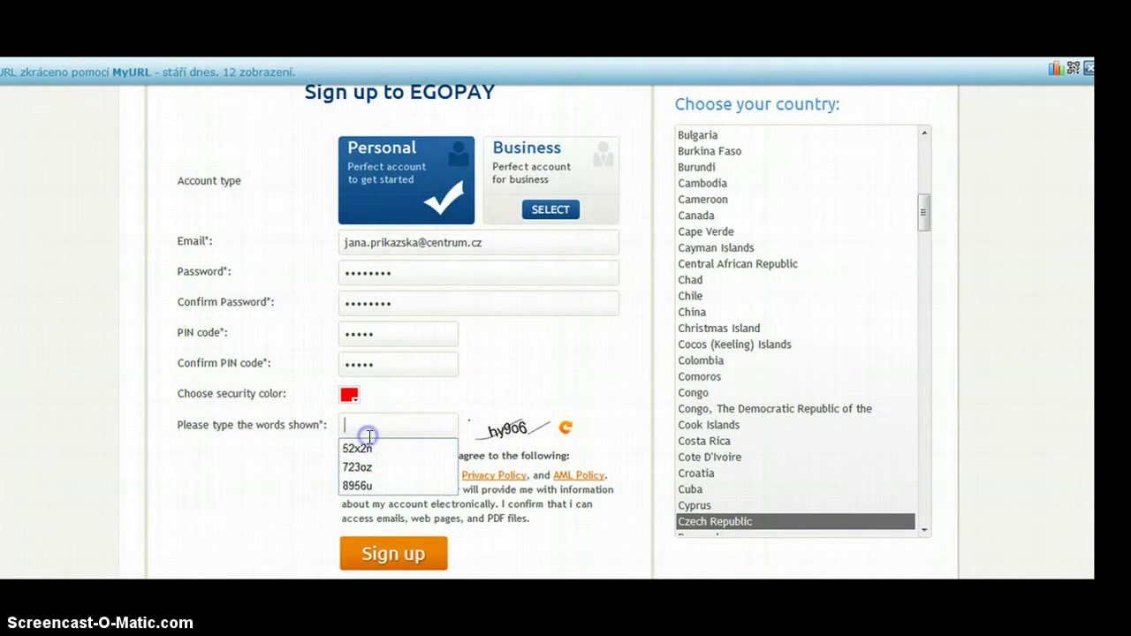
pyautogui.write('hy9o6')
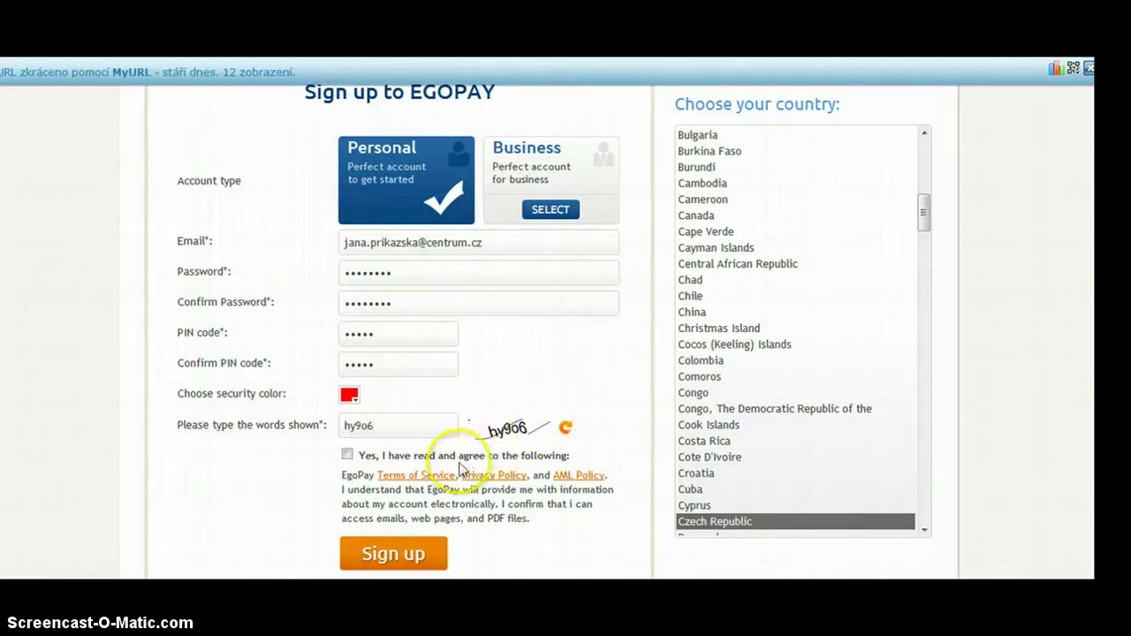
# Accept the terms of service, confirm Czech Republic as the country, and submit the sign-up.
pyautogui.click(347, 454)
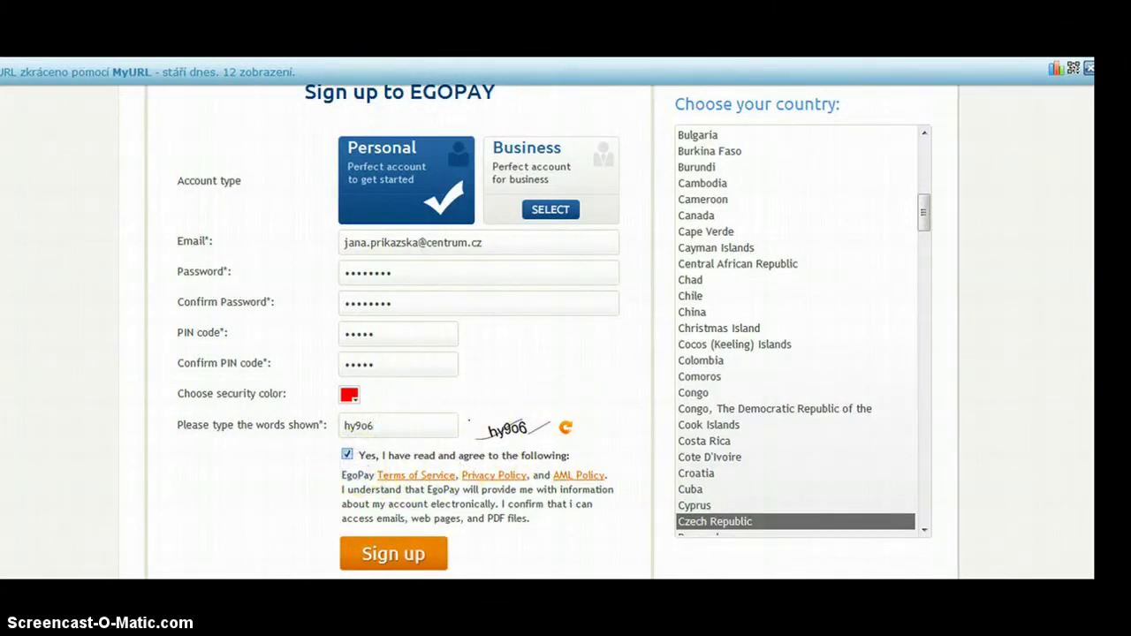
pyautogui.scroll(-1, 1002, 346)
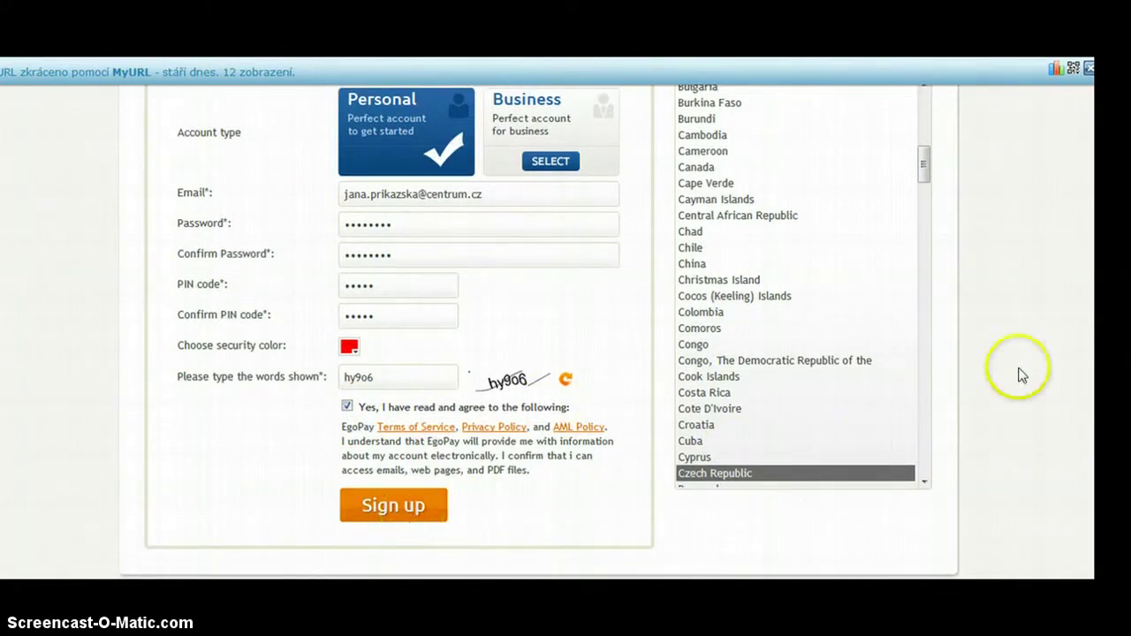
pyautogui.scroll(4, 548, 336)
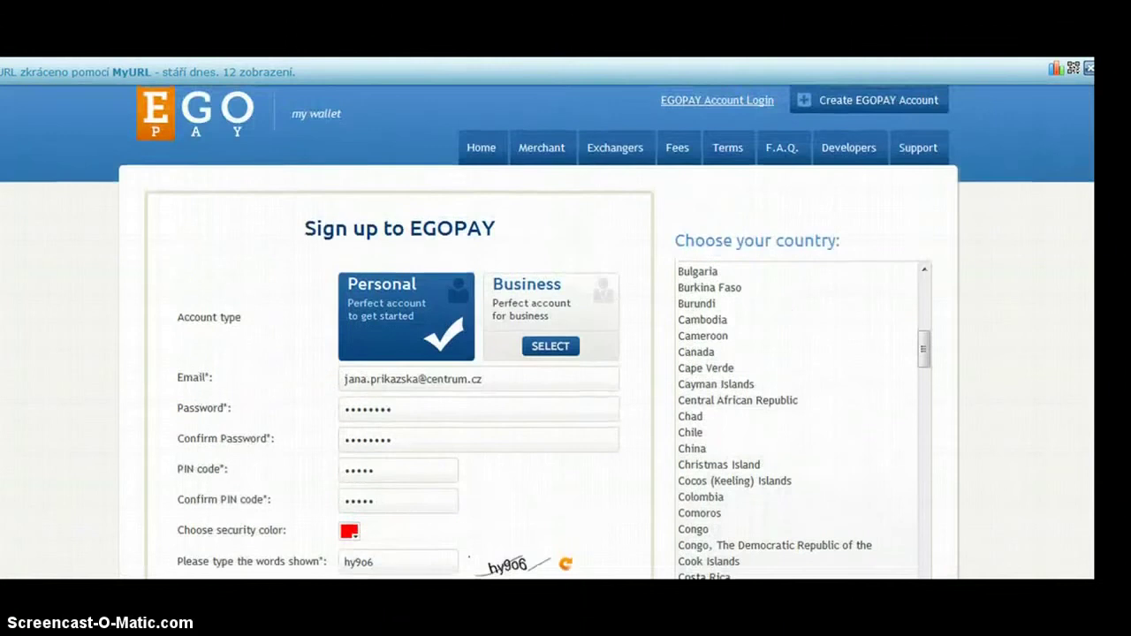
pyautogui.scroll(-3, 547, 335)
pyautogui.click(755, 530)
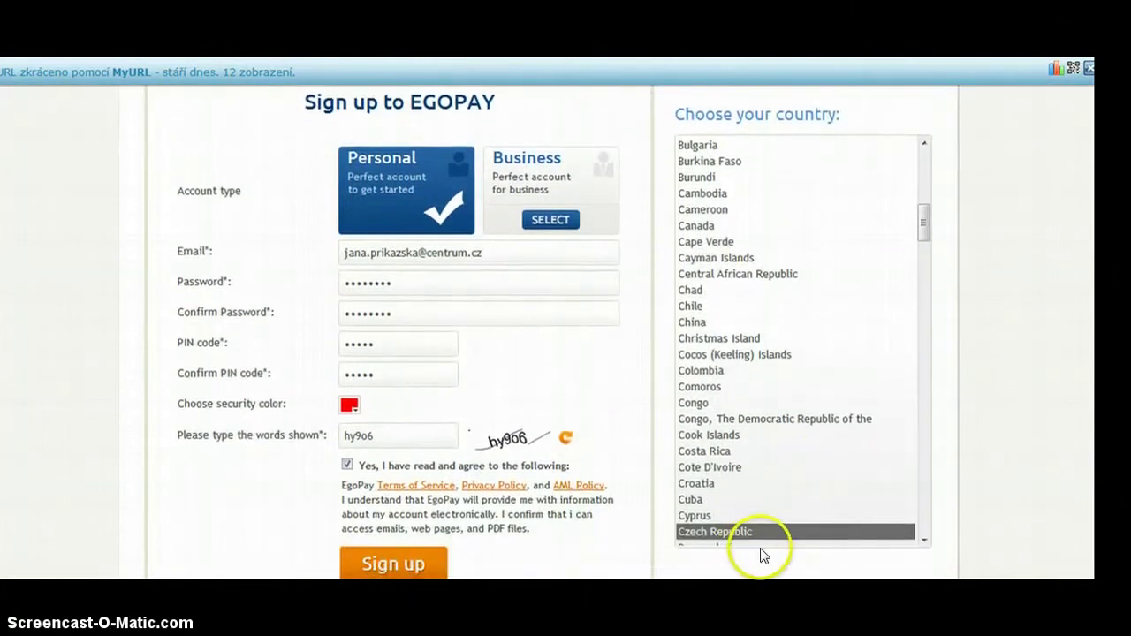
pyautogui.scroll(-2, 548, 336)
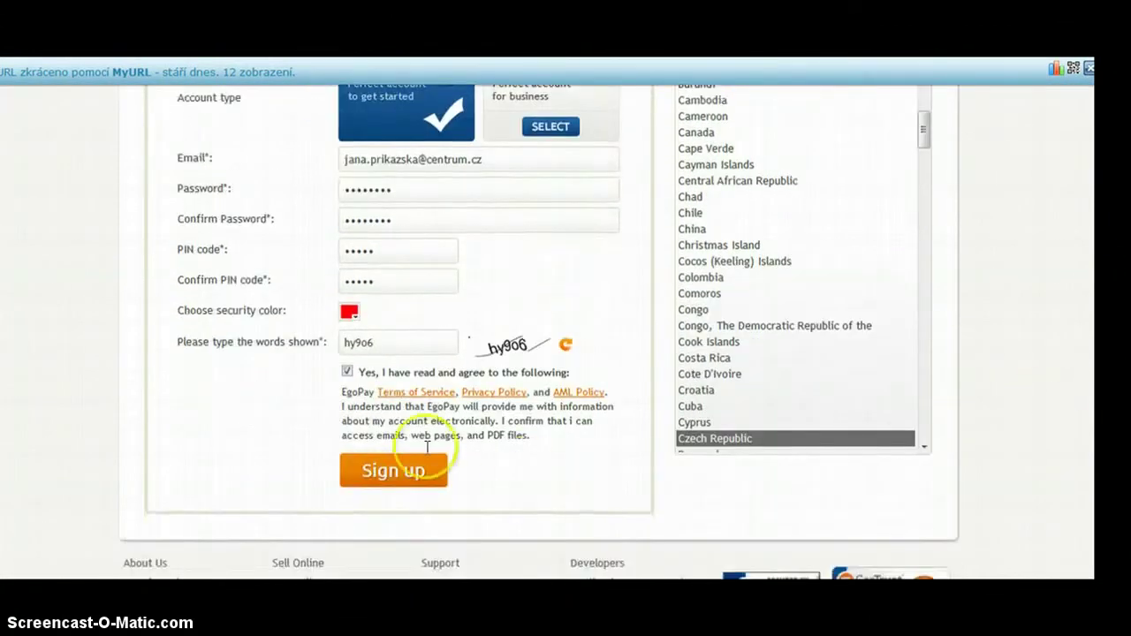
pyautogui.click(411, 480)
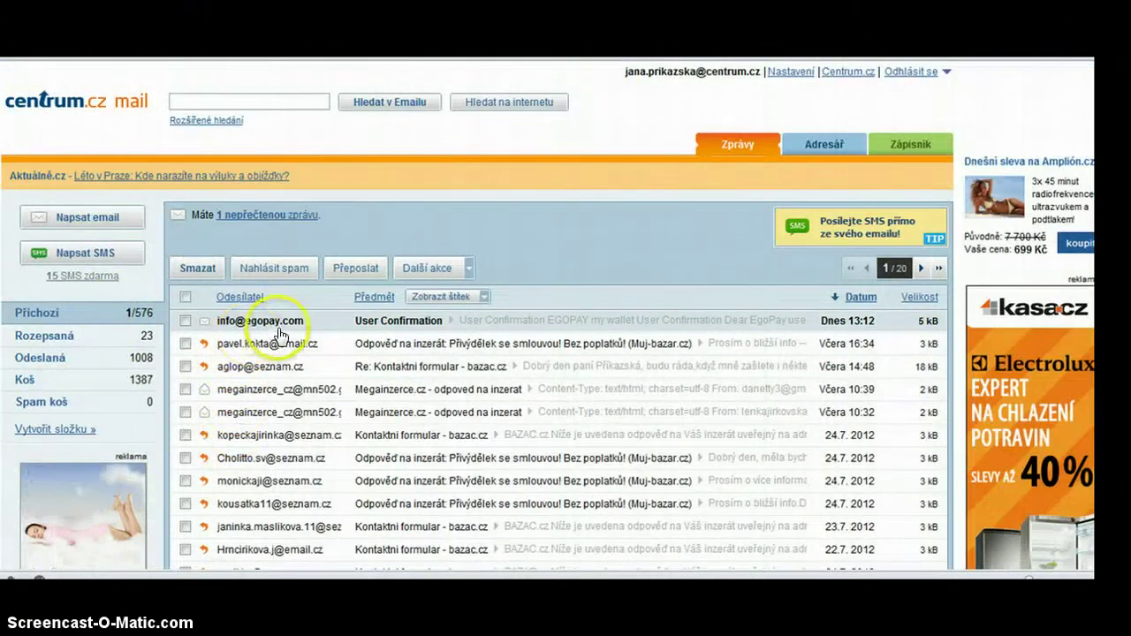
# In the Centrum.cz inbox, open the 'User Confirmation' e-mail and click its activation link.
pyautogui.click(427, 333)
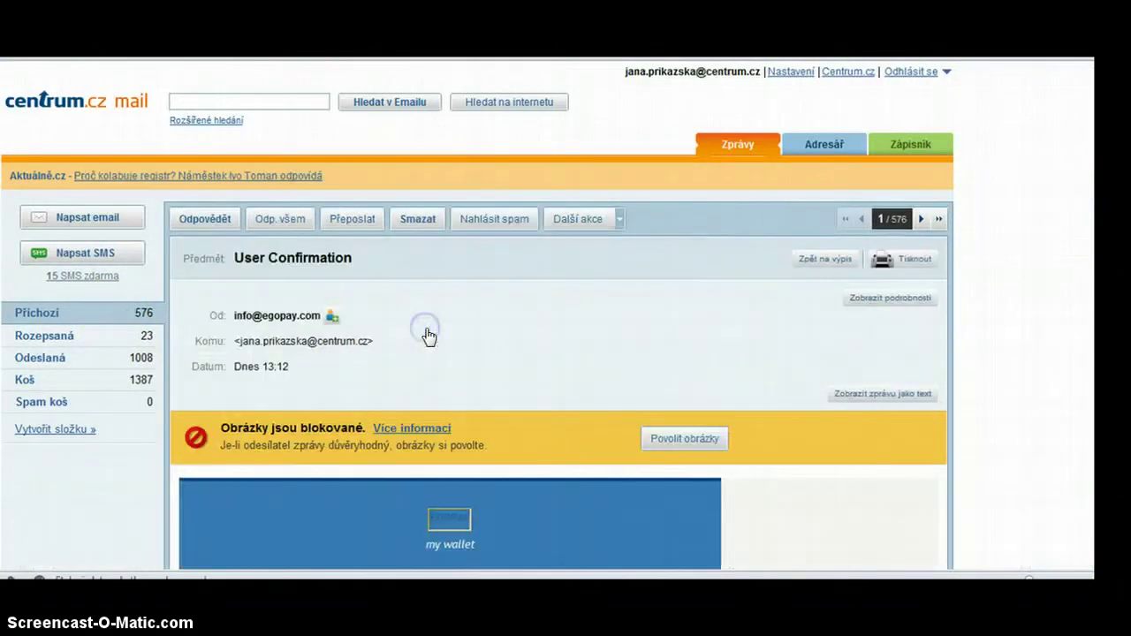
pyautogui.scroll(-5, 557, 353)
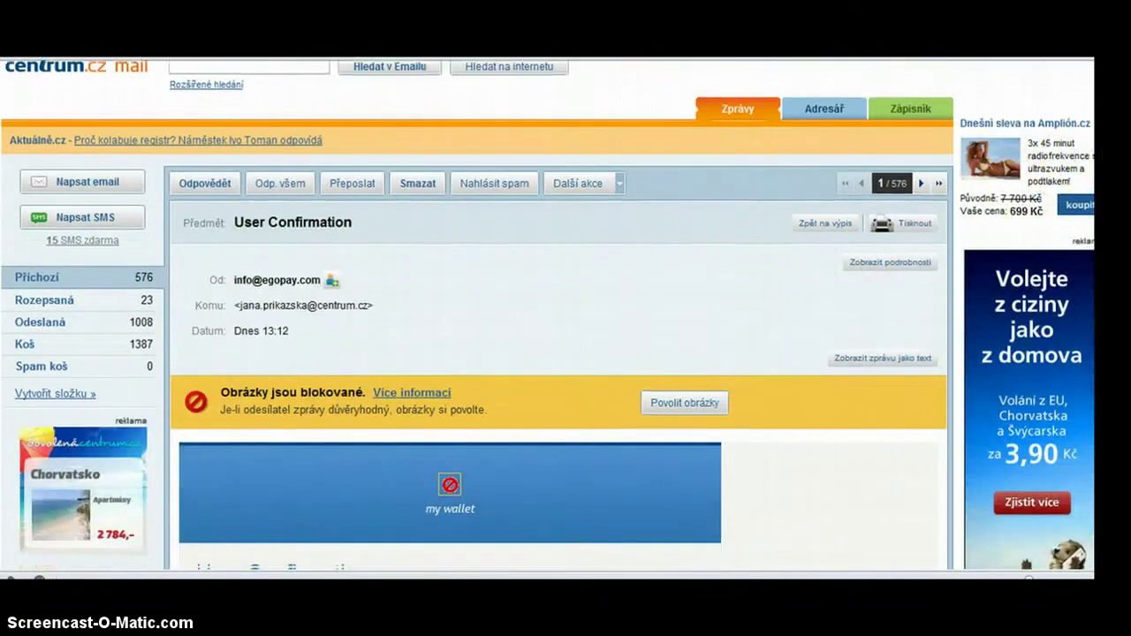
pyautogui.scroll(-1, 556, 354)
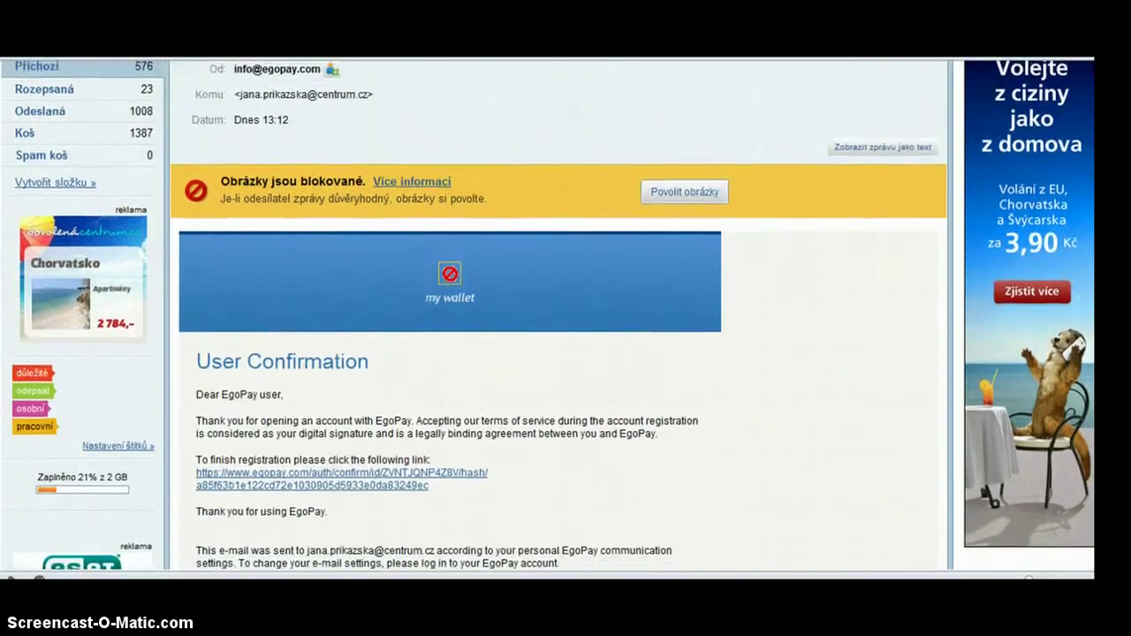
pyautogui.click(351, 490)
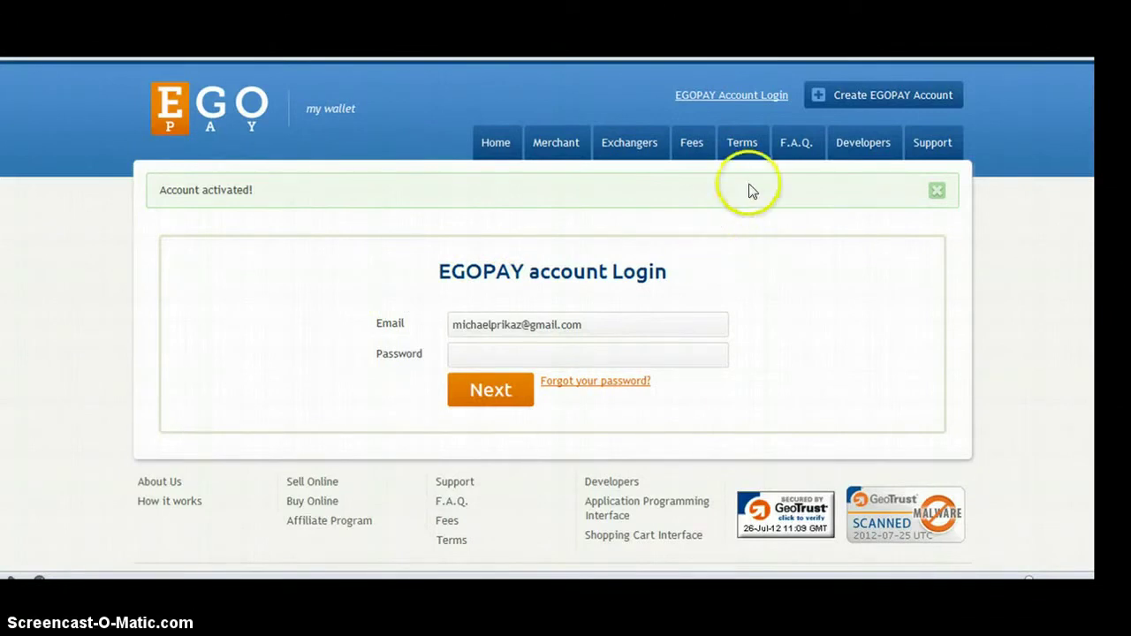
# Open a fresh login form via the 'EGOPAY Account Login' link.
pyautogui.click(770, 105)
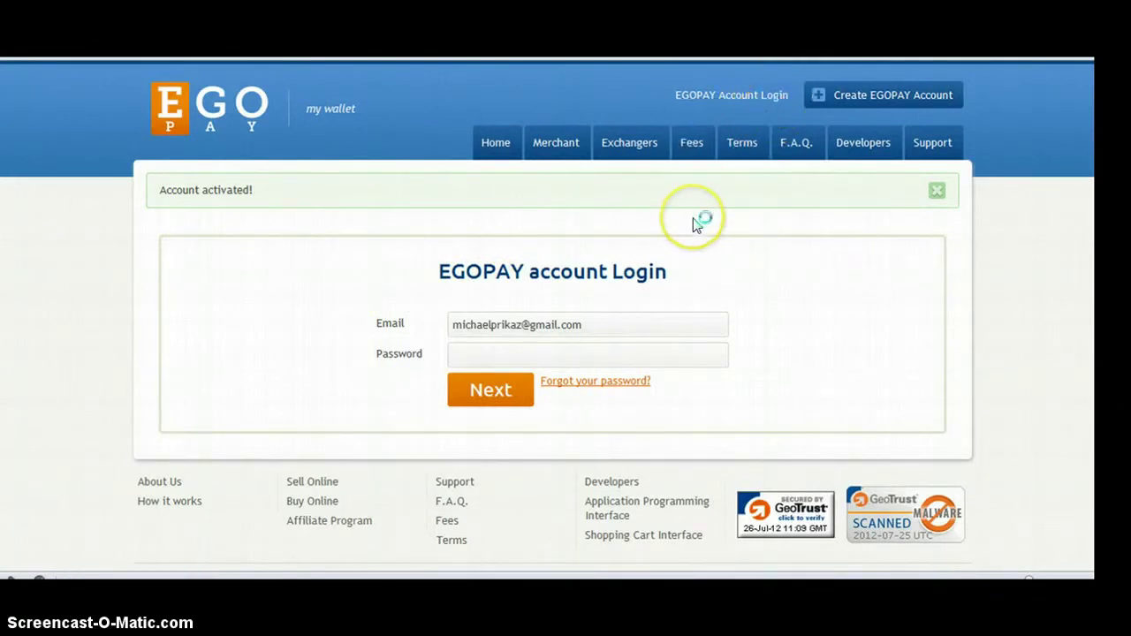
# Replace the prefilled e-mail with the new account's address, enter the password, and continue.
pyautogui.moveTo(625, 277); pyautogui.dragTo(421, 288)
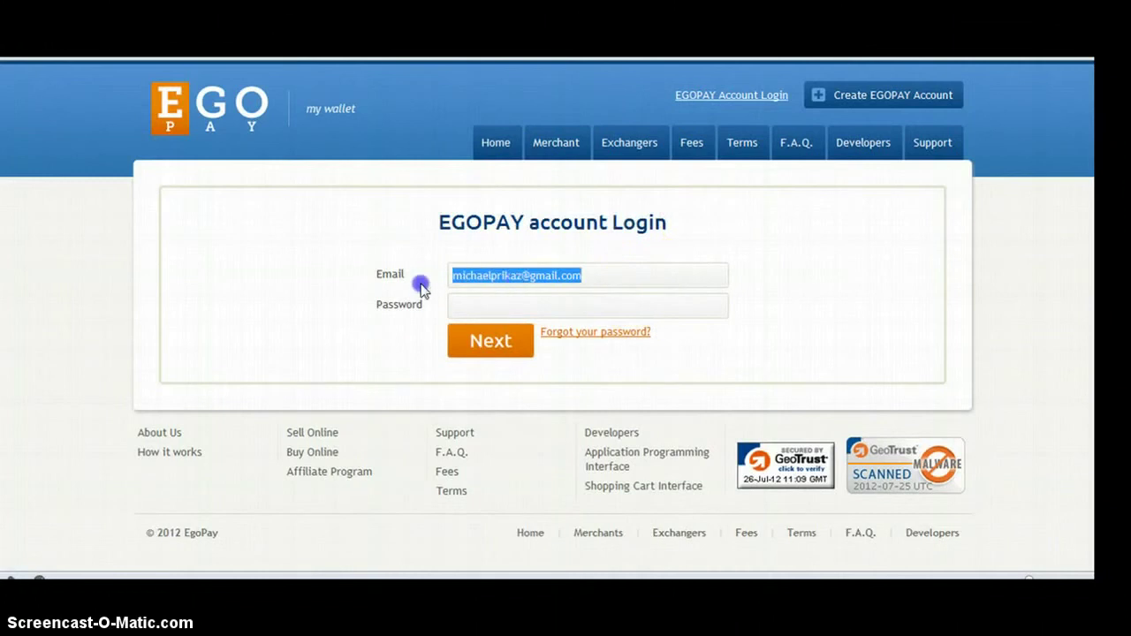
pyautogui.press('BackSpace')
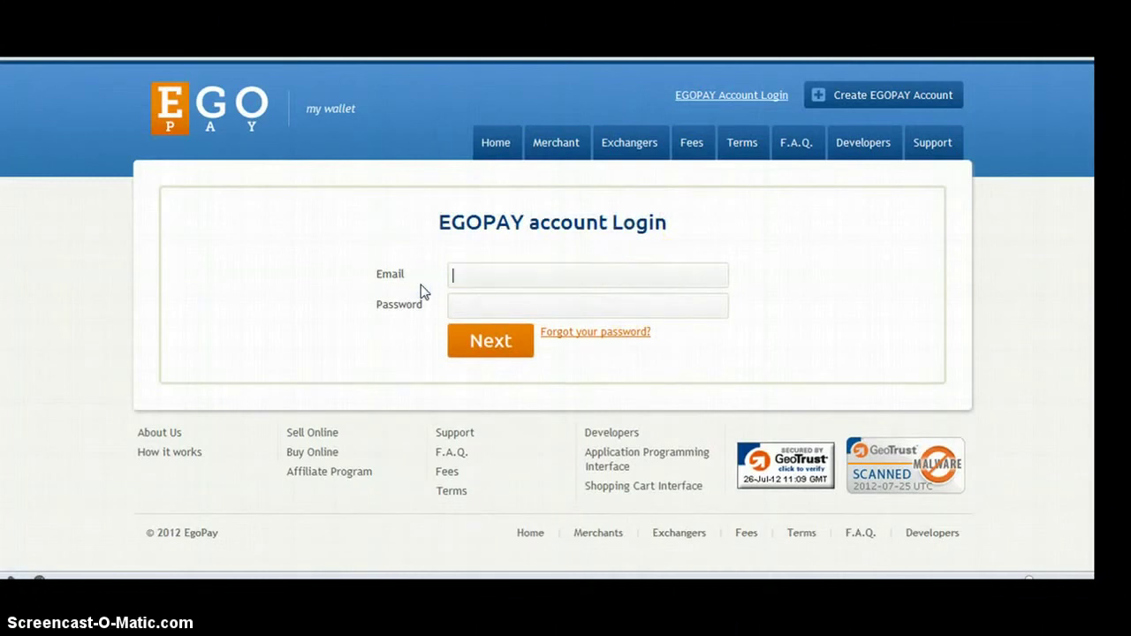
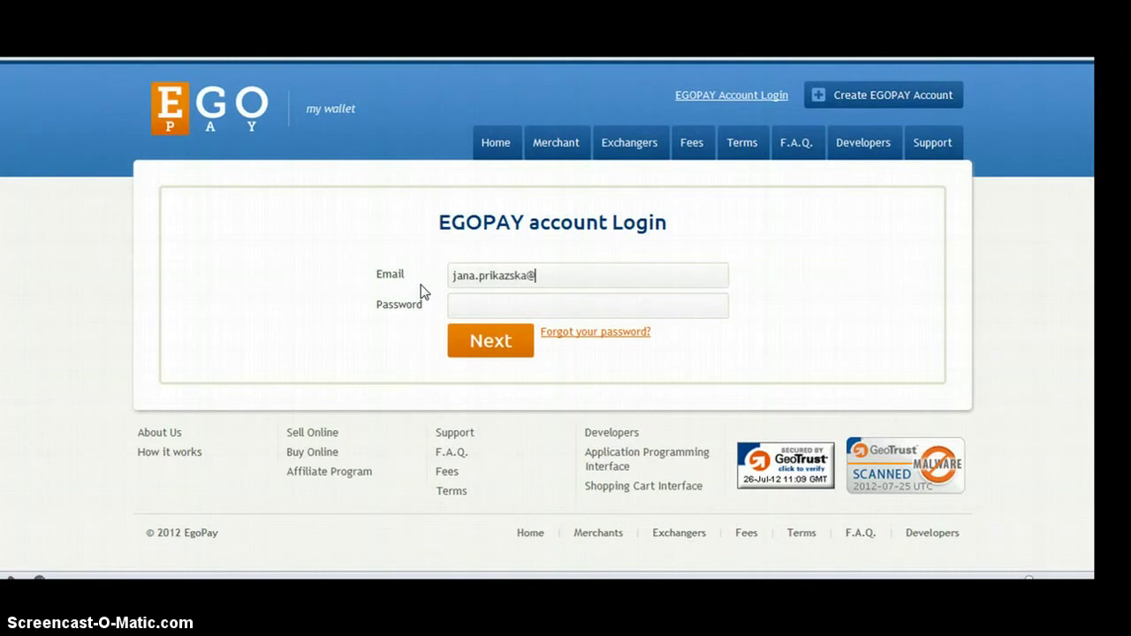
pyautogui.click(468, 306)
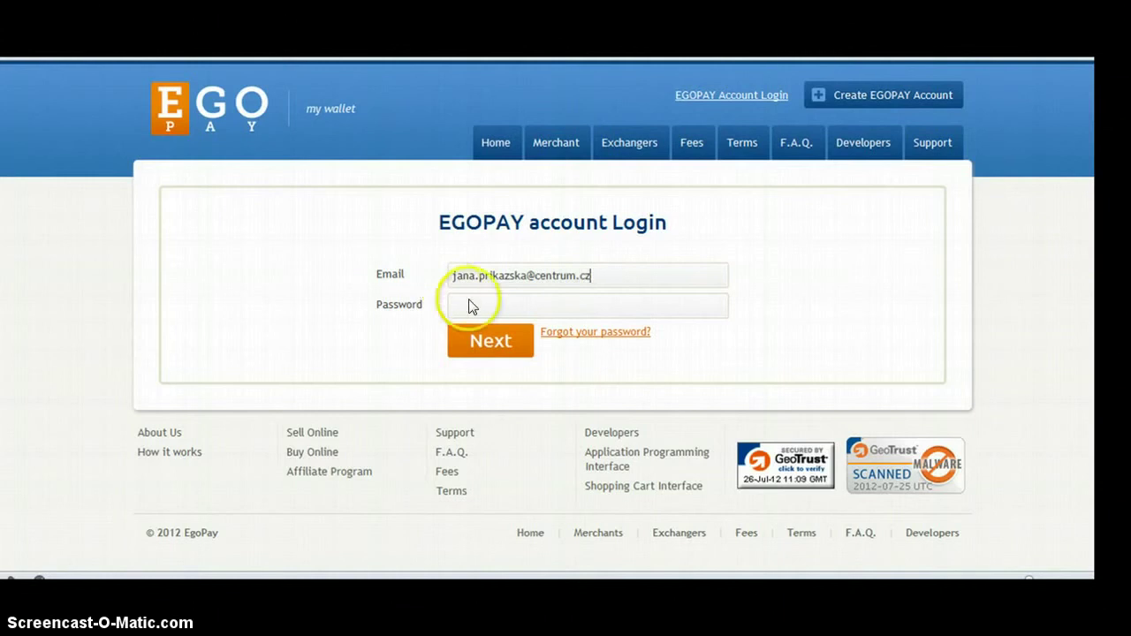
pyautogui.click(500, 308)
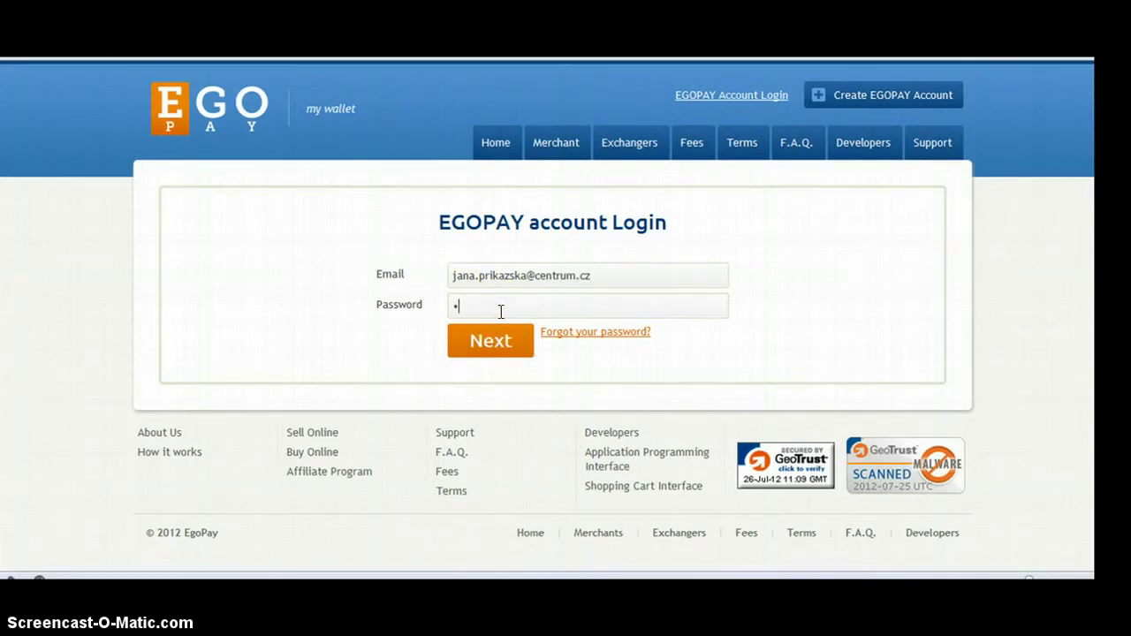
pyautogui.write('••••••••')
pyautogui.click(496, 351)
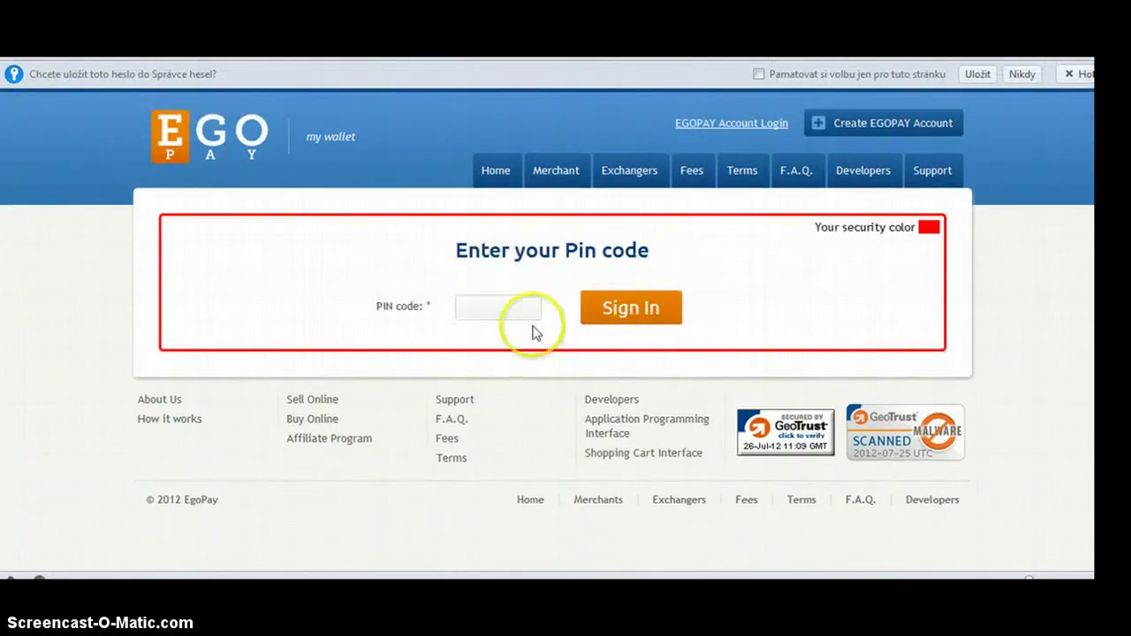
# Enter the PIN code and sign in to EgoPay.
pyautogui.click(508, 316)
pyautogui.click(625, 309)
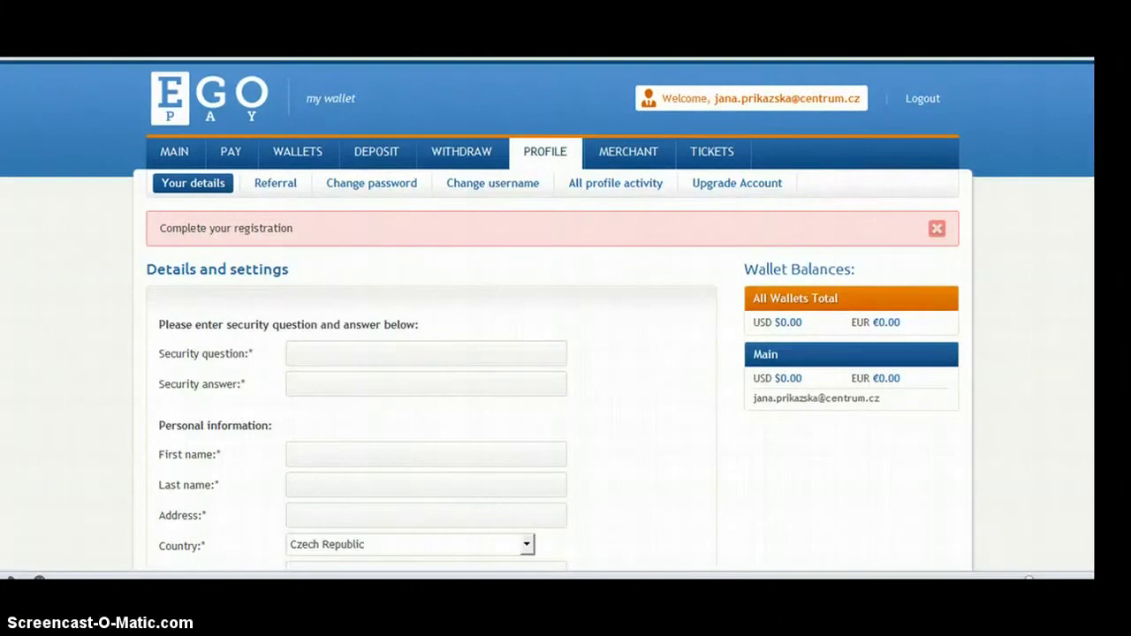
# Enter a security question and its answer on the details form.
pyautogui.scroll(-3, 547, 314)
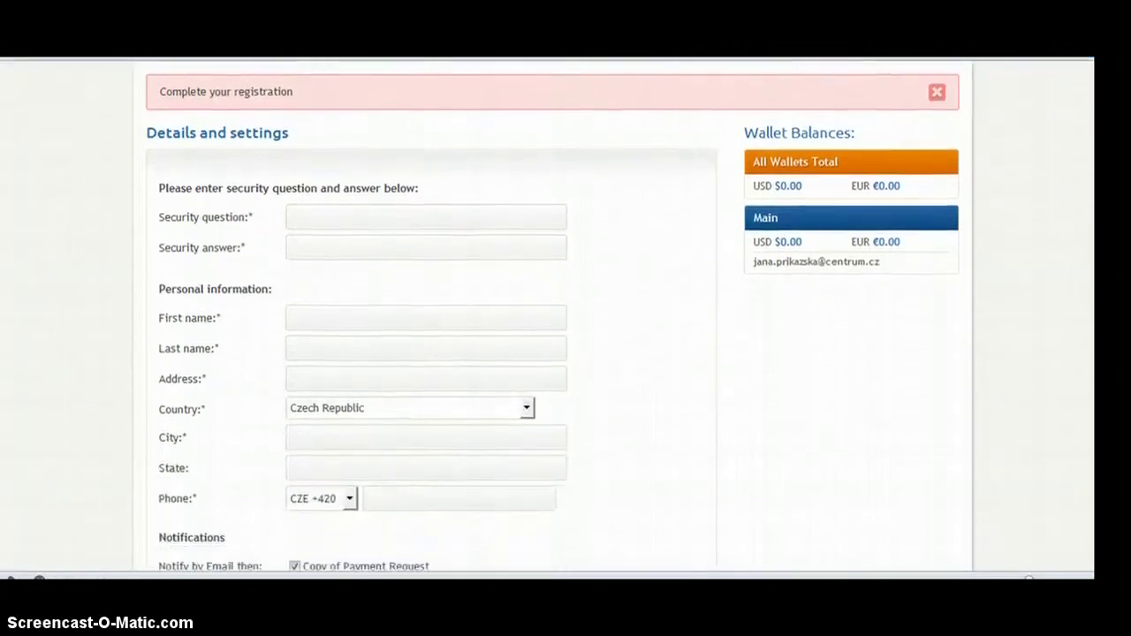
pyautogui.scroll(-1, 548, 313)
pyautogui.scroll(1, 548, 313)
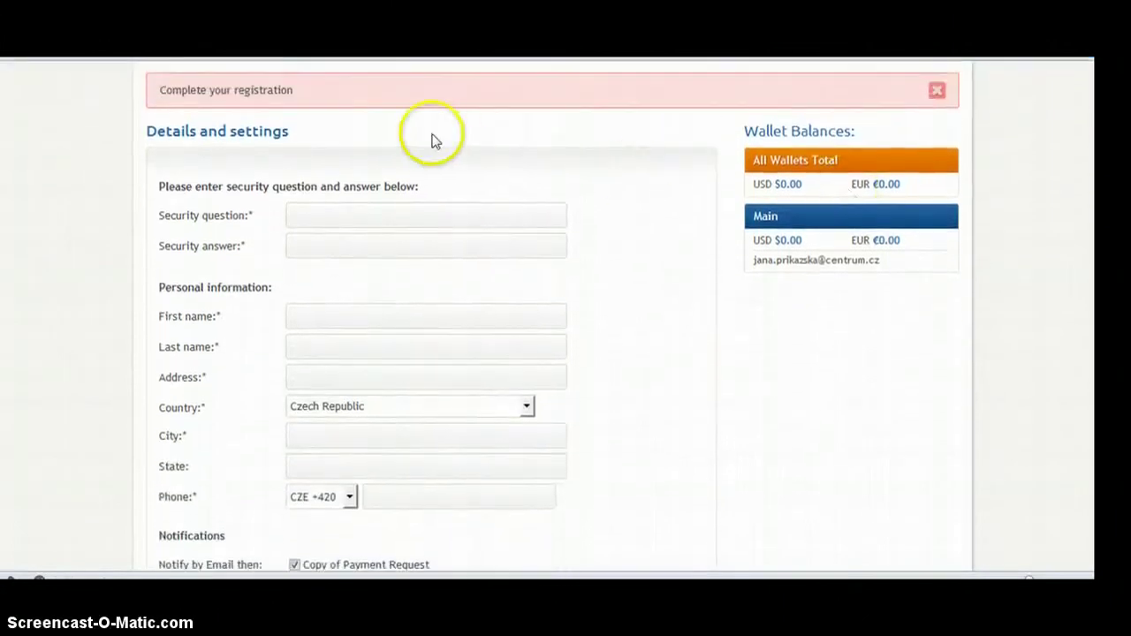
pyautogui.click(341, 223)
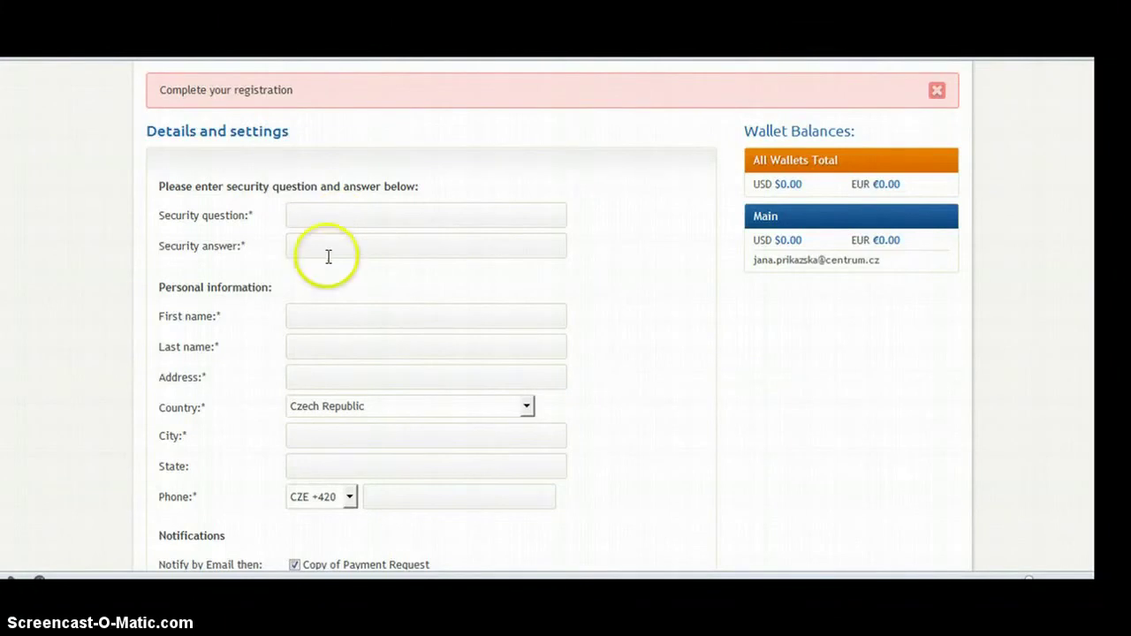
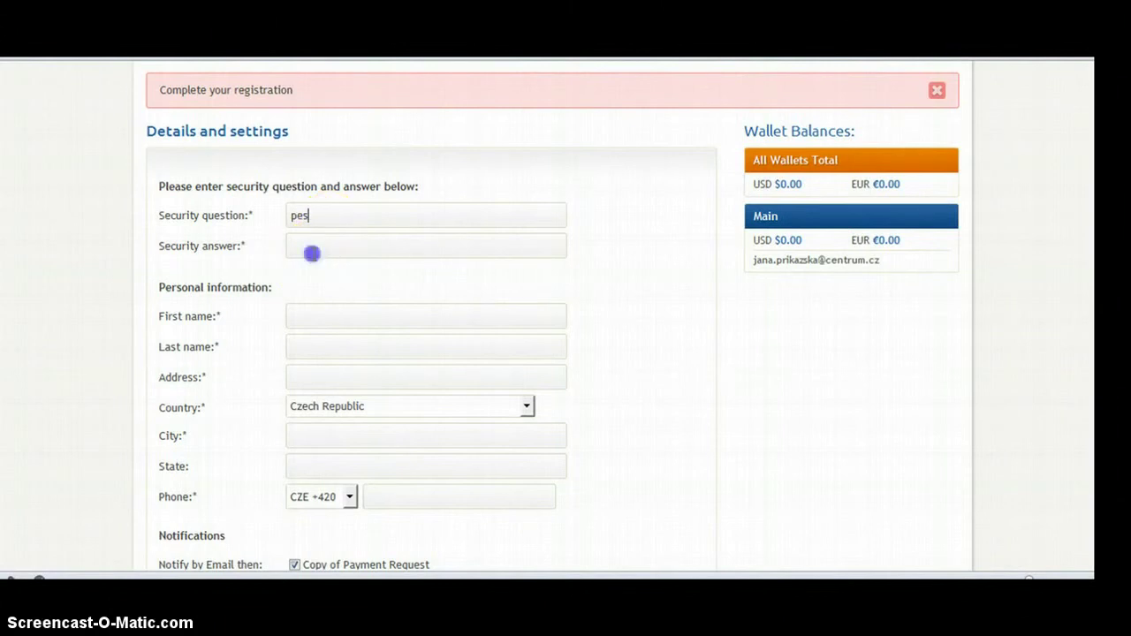
pyautogui.click(312, 253)
# Fill in the account holder's first and last name.
pyautogui.click(304, 321)
pyautogui.click(321, 350)
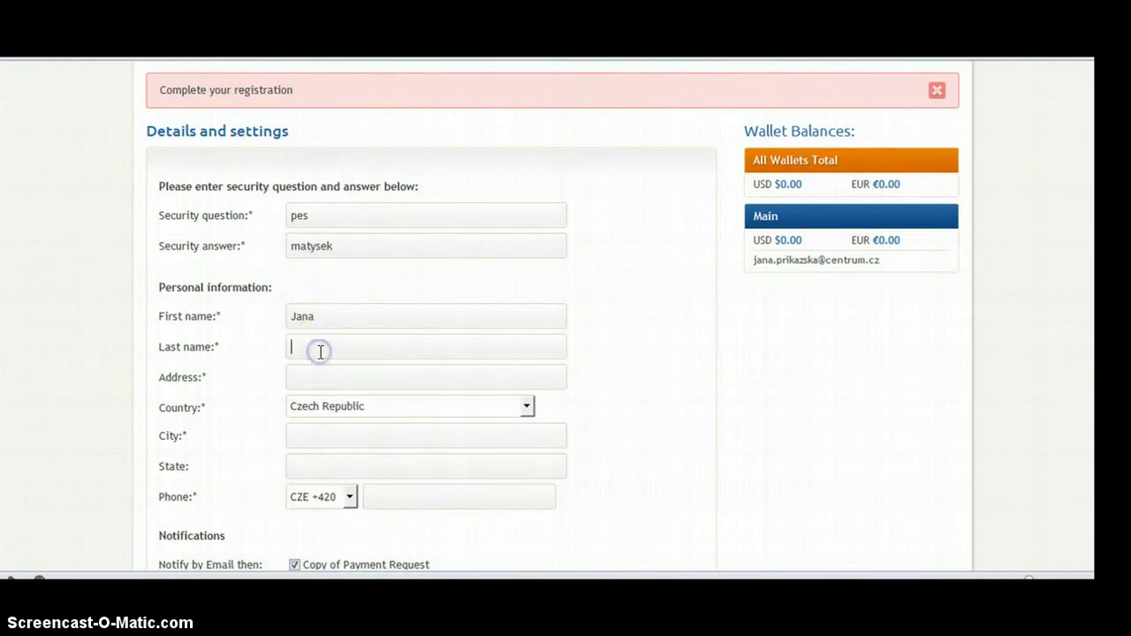
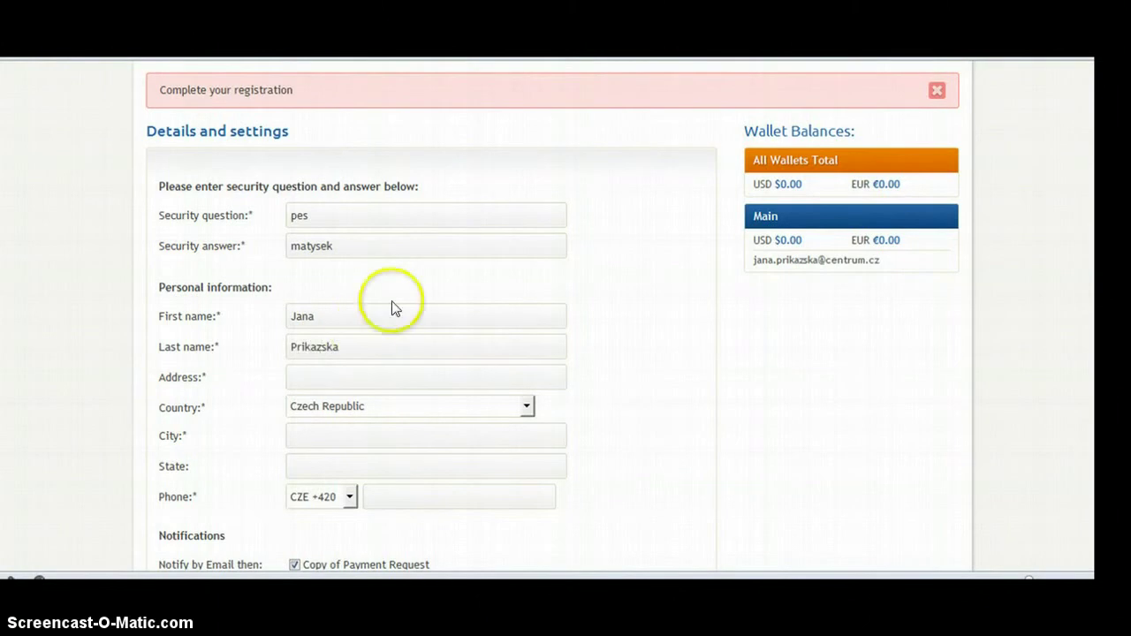
# Enter the account holder's street address, city and state.
pyautogui.click(330, 386)
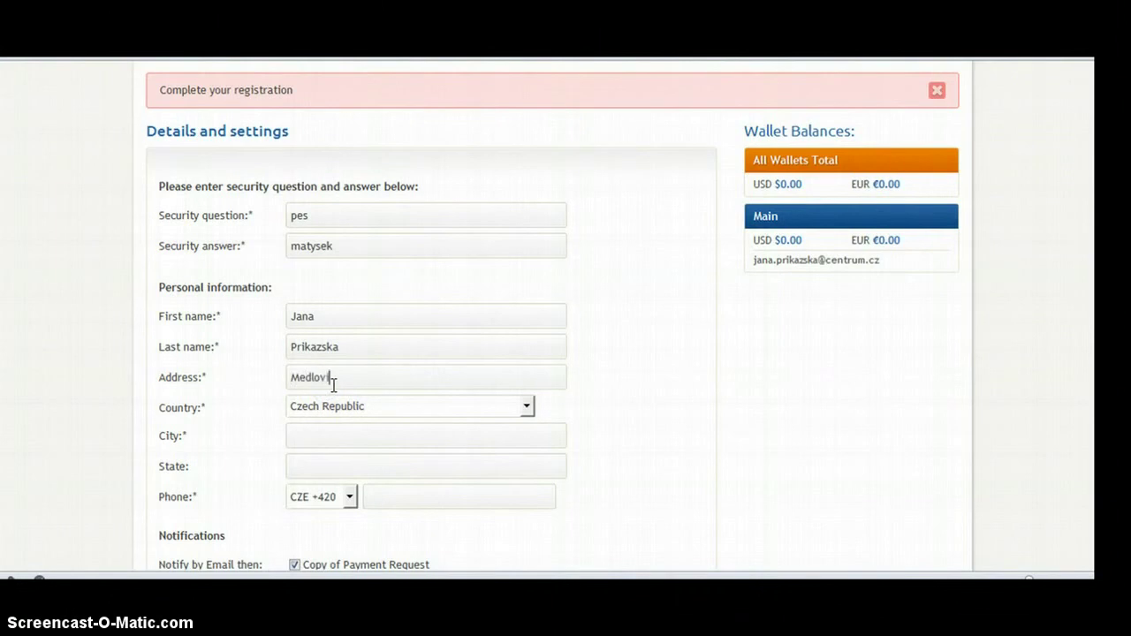
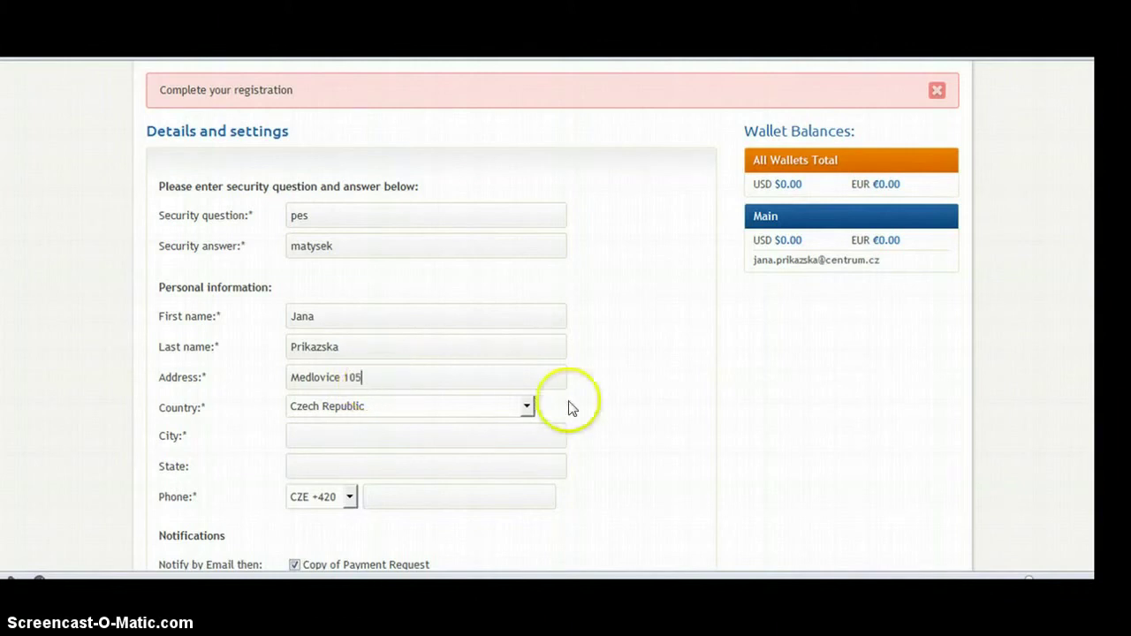
pyautogui.click(320, 449)
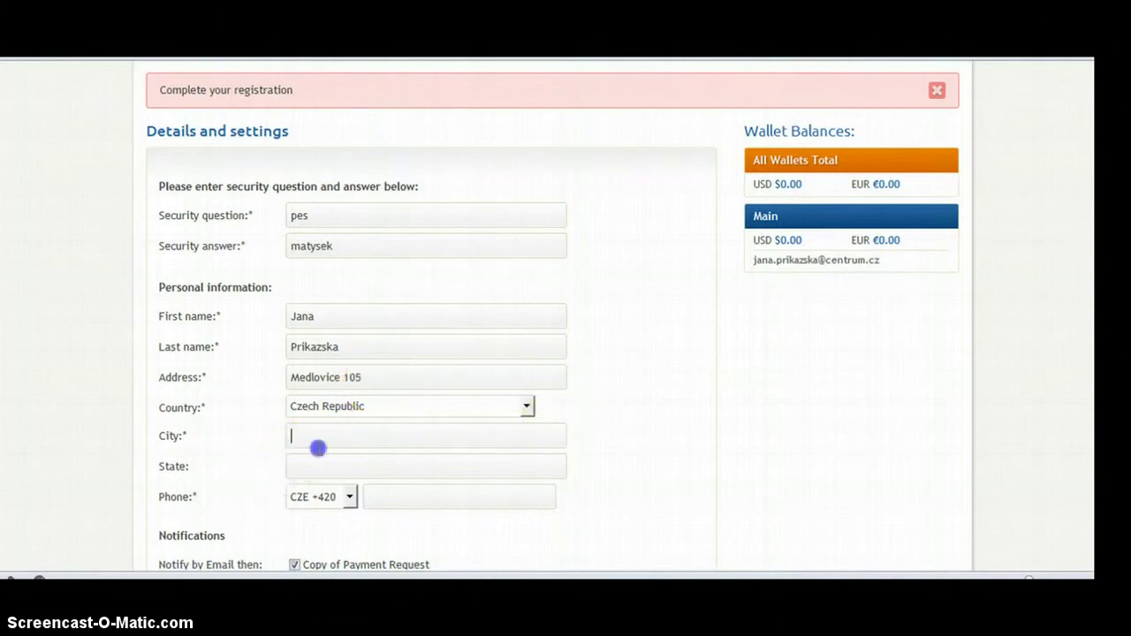
pyautogui.write('Medlovice')
pyautogui.click(329, 471)
pyautogui.write('Zlin')
pyautogui.click(649, 373)
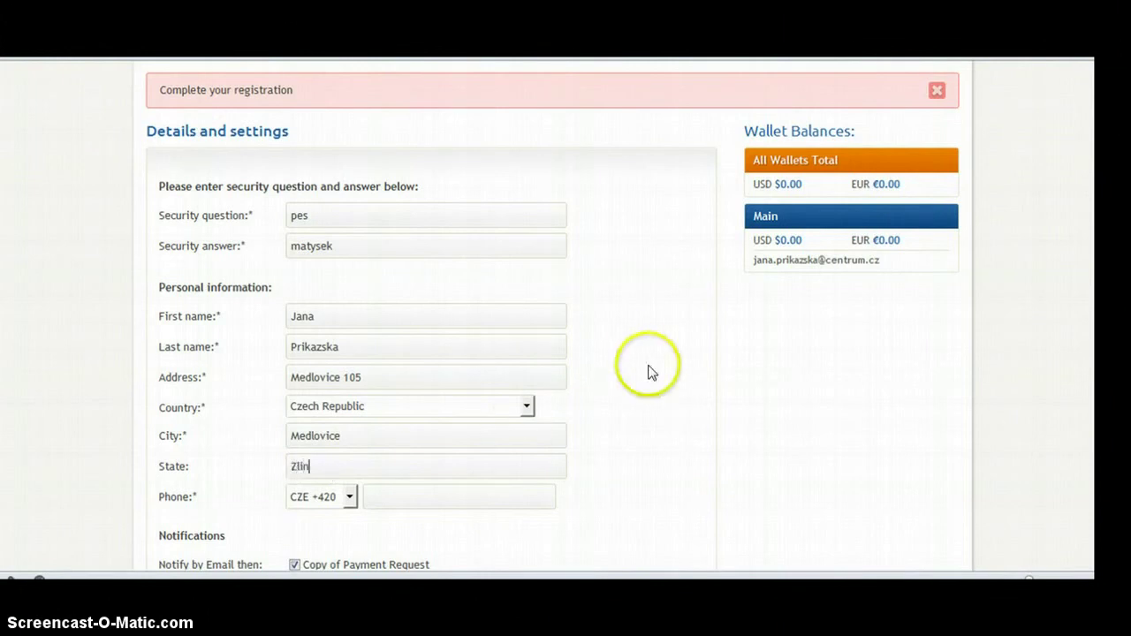
# Enter the account holder's phone number in the Phone field.
pyautogui.scroll(-3, 583, 397)
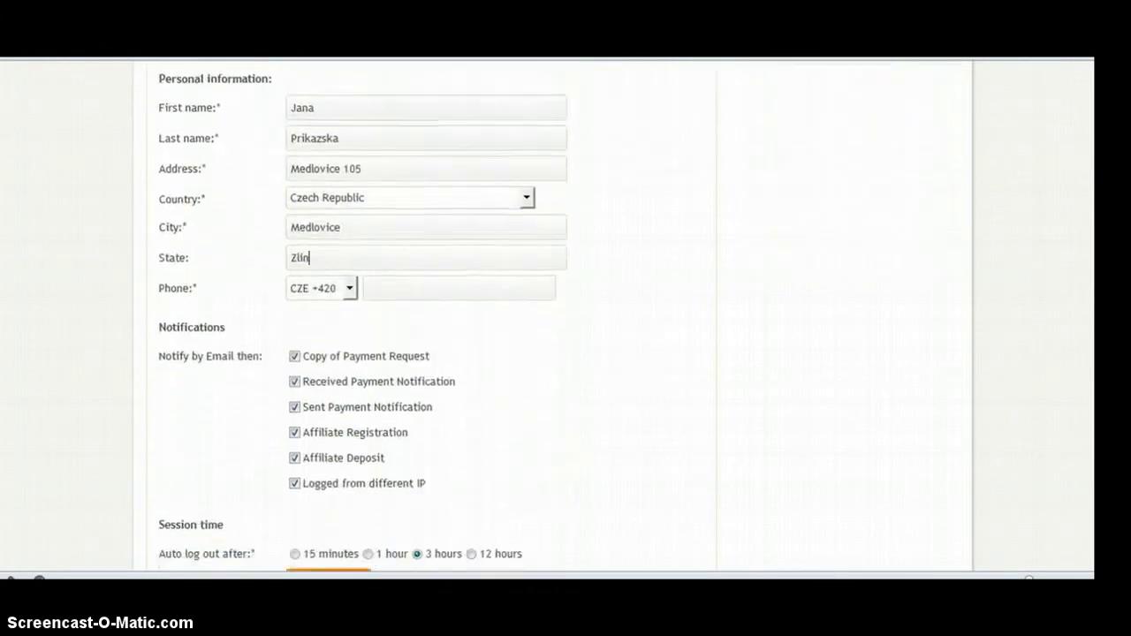
pyautogui.click(393, 302)
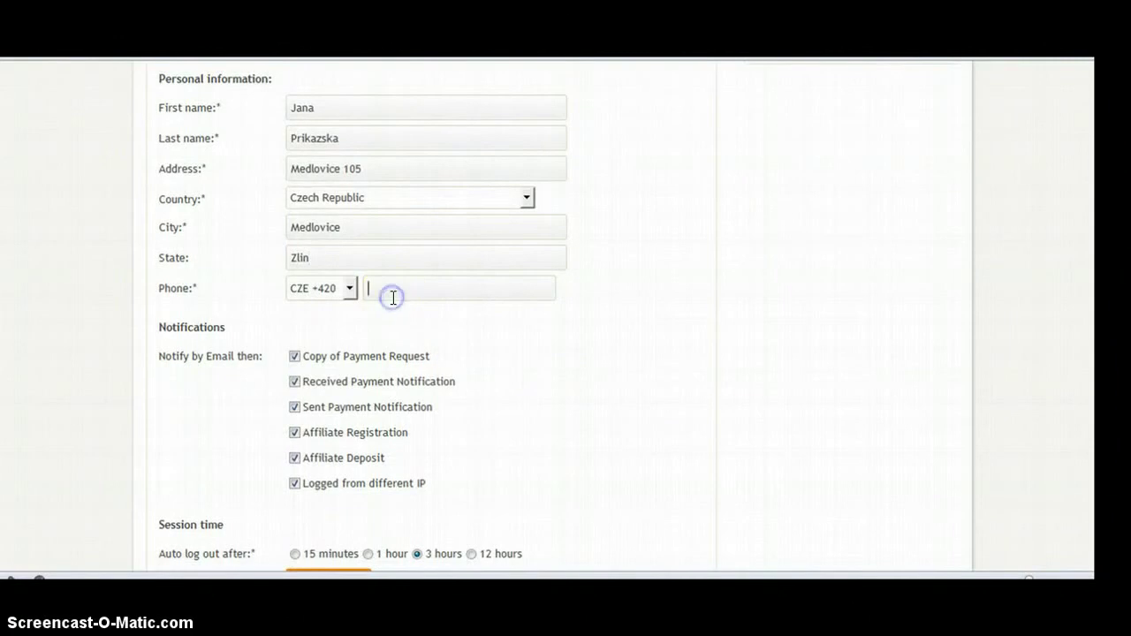
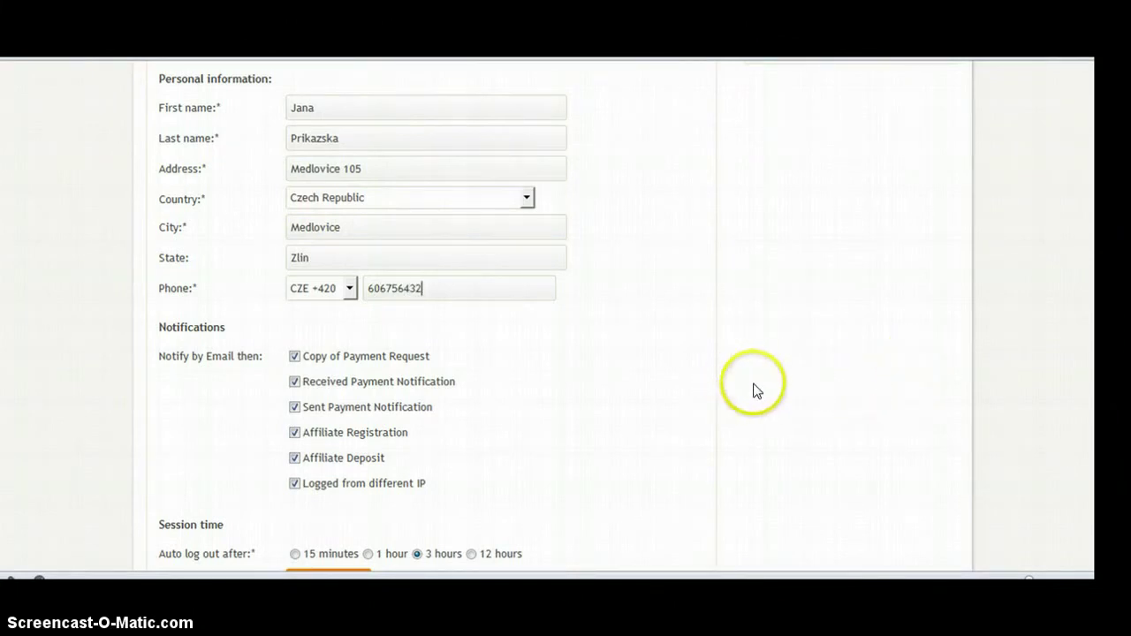
# Select the 15 minutes Auto log out option.
pyautogui.scroll(-2, 544, 417)
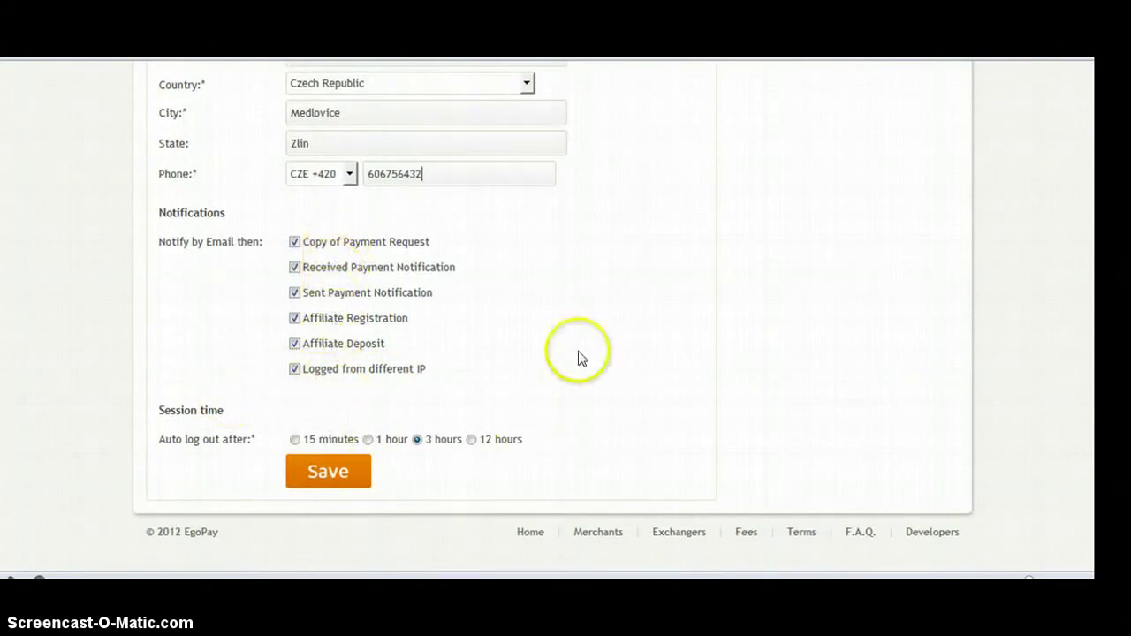
pyautogui.scroll(-1, 554, 300)
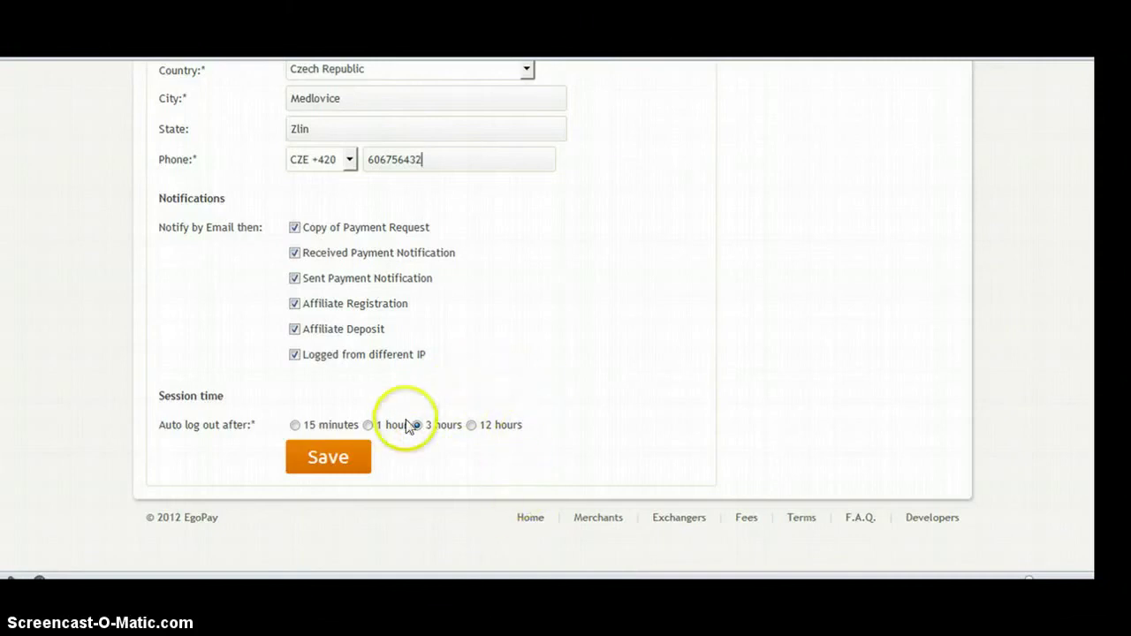
pyautogui.click(303, 429)
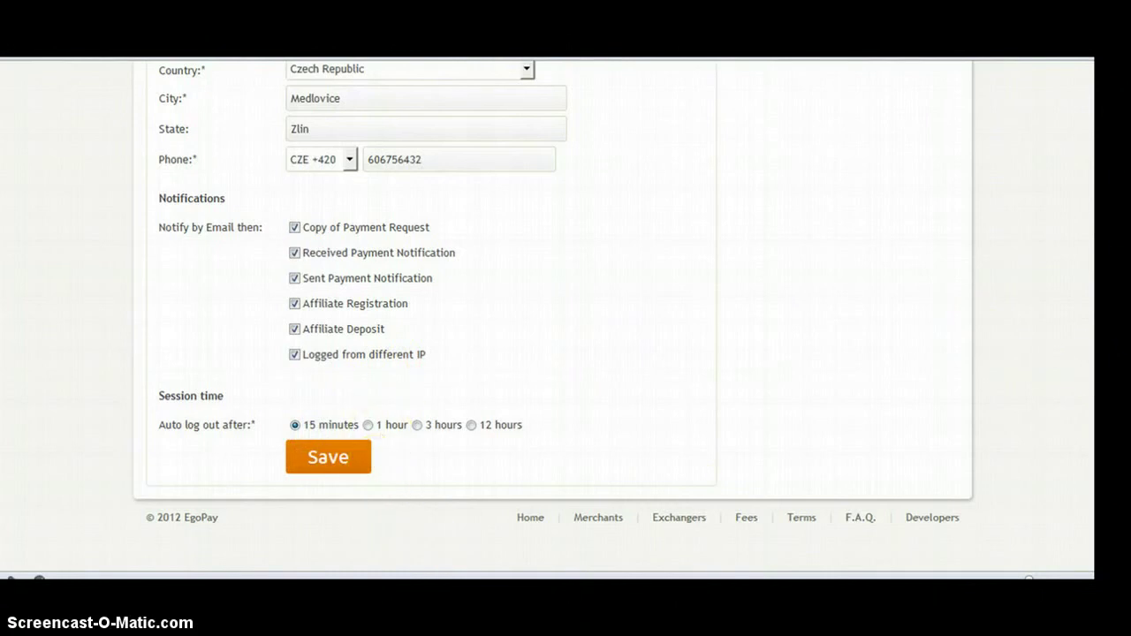
pyautogui.scroll(1, 553, 307)
pyautogui.scroll(-1, 553, 307)
# Save the details and check the overview shows 'Registration completed' with a $0.00 balance.
pyautogui.click(352, 470)
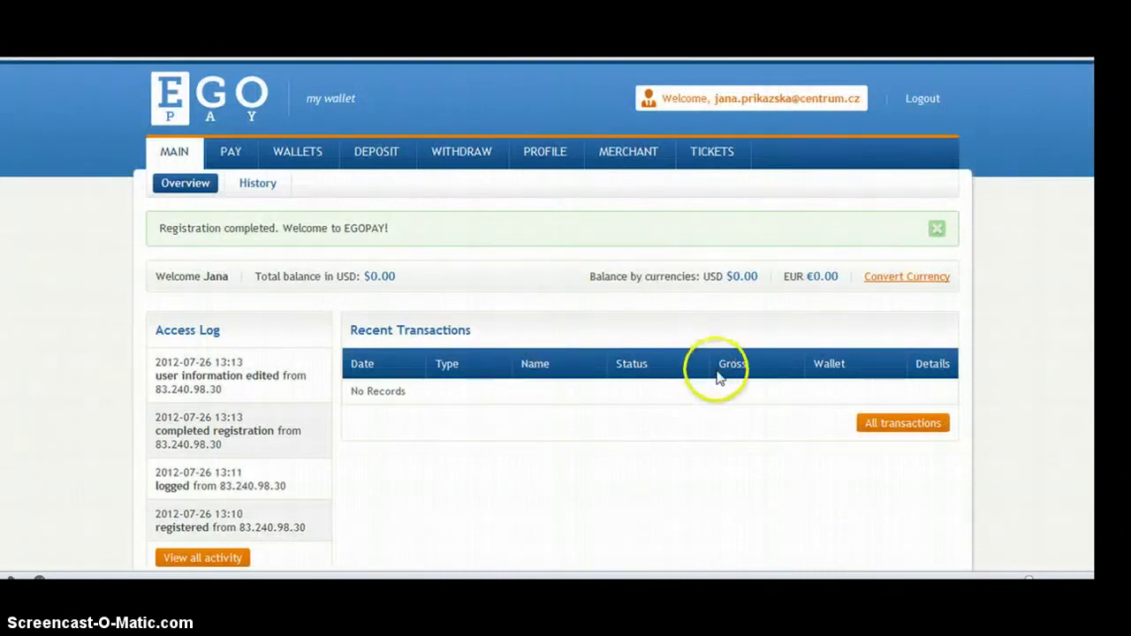
pyautogui.scroll(-2, 657, 299)
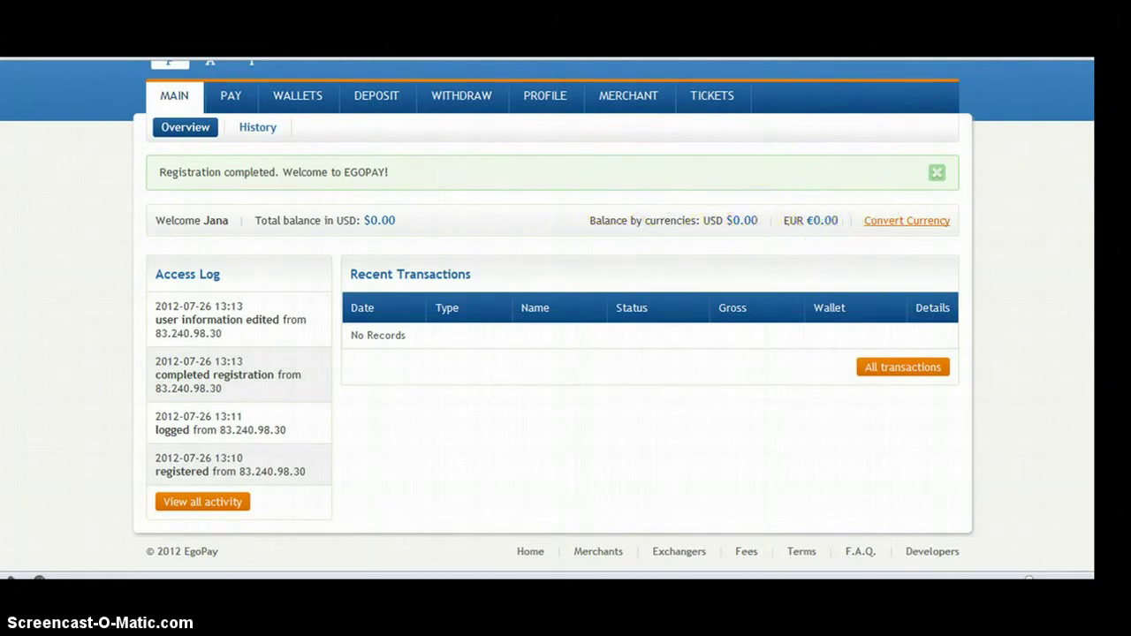
pyautogui.scroll(2, 548, 313)
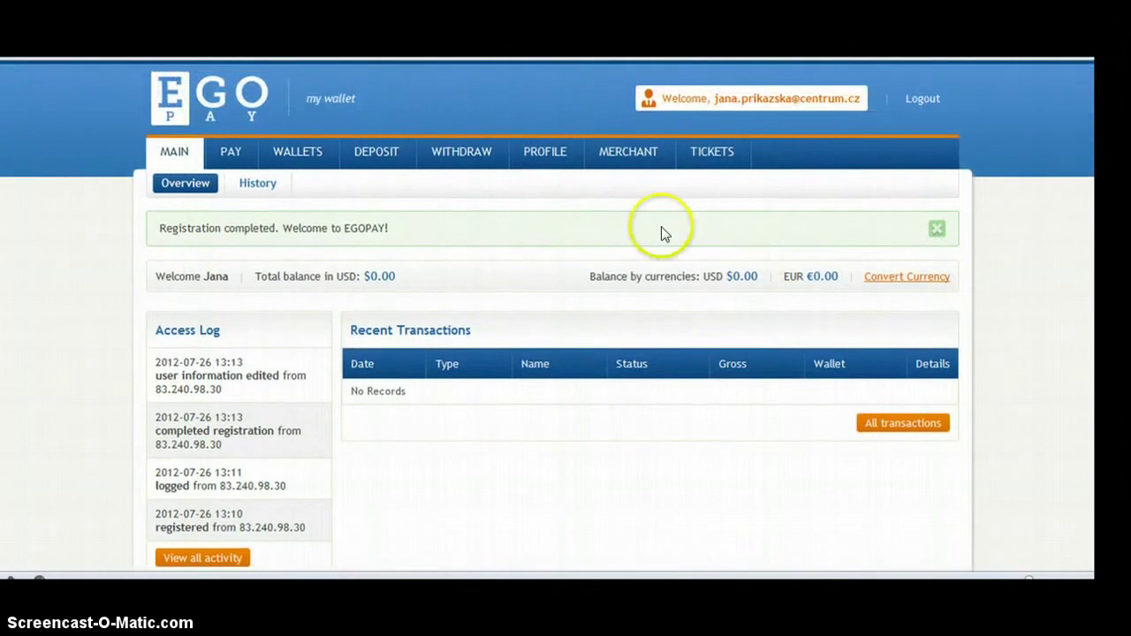
pyautogui.click(571, 157)
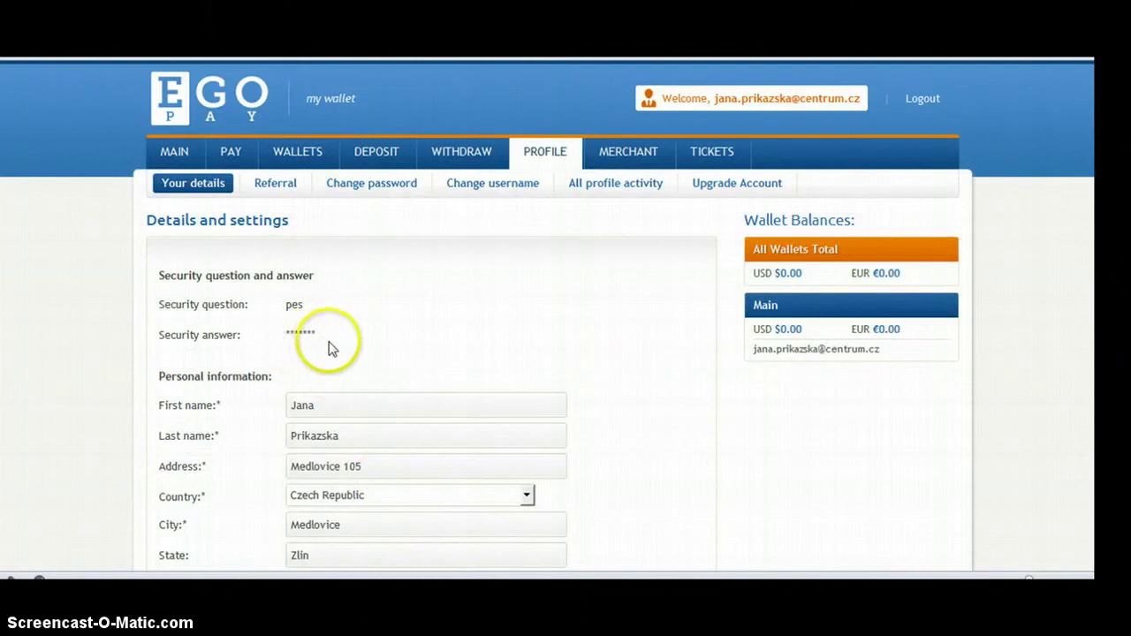
# Scroll through the saved profile details to verify the personal information.
pyautogui.scroll(-4, 431, 353)
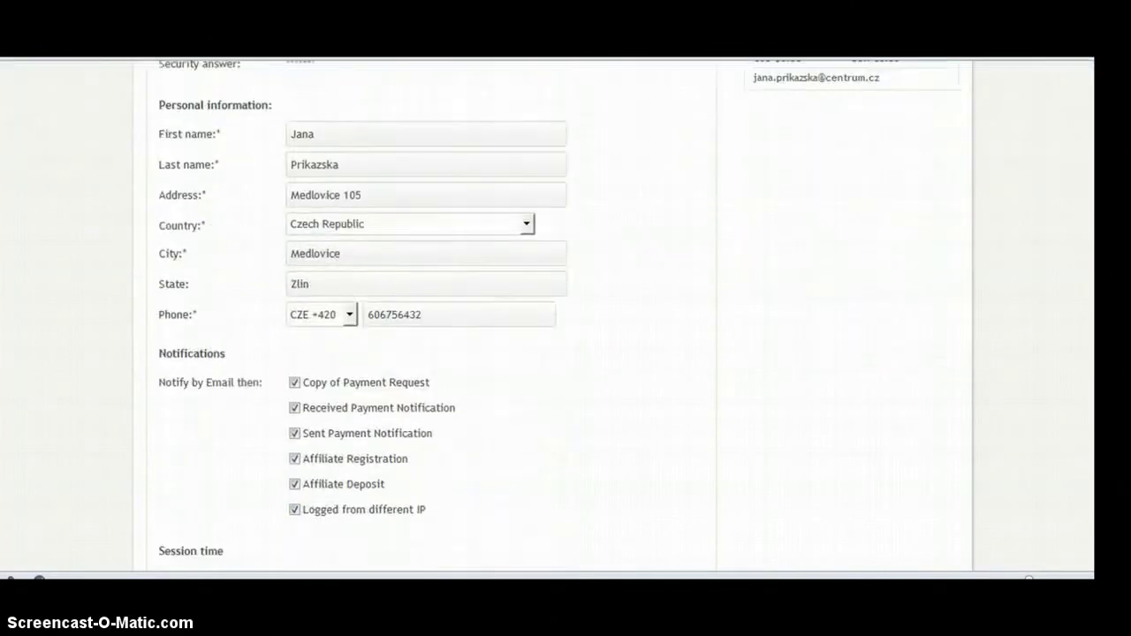
pyautogui.scroll(1, 431, 354)
pyautogui.scroll(3, 565, 314)
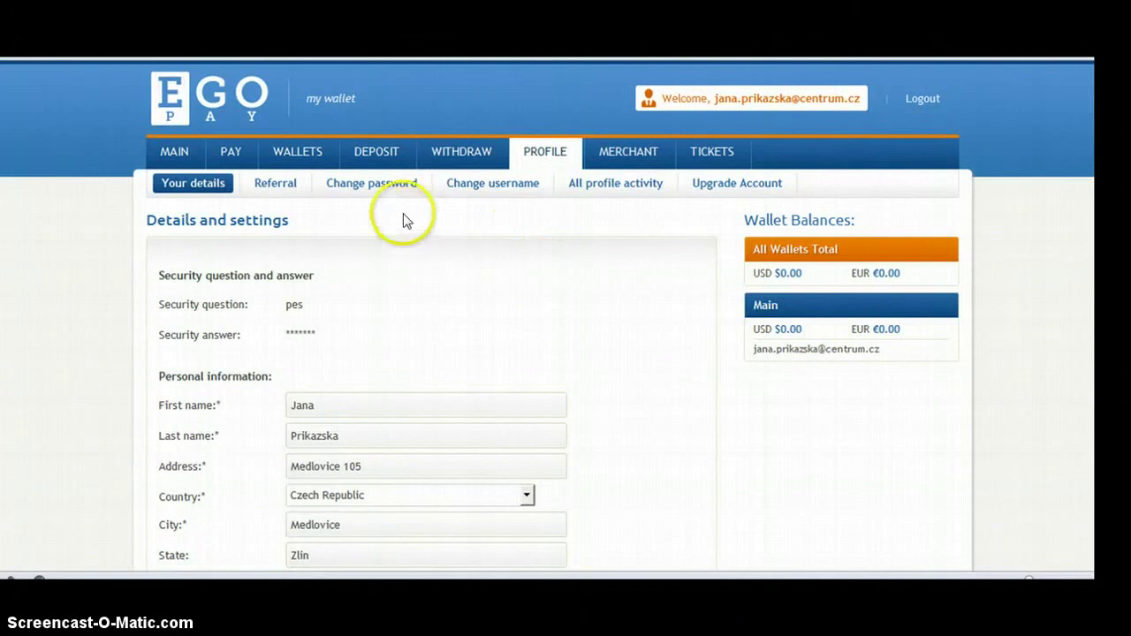
pyautogui.click(392, 156)
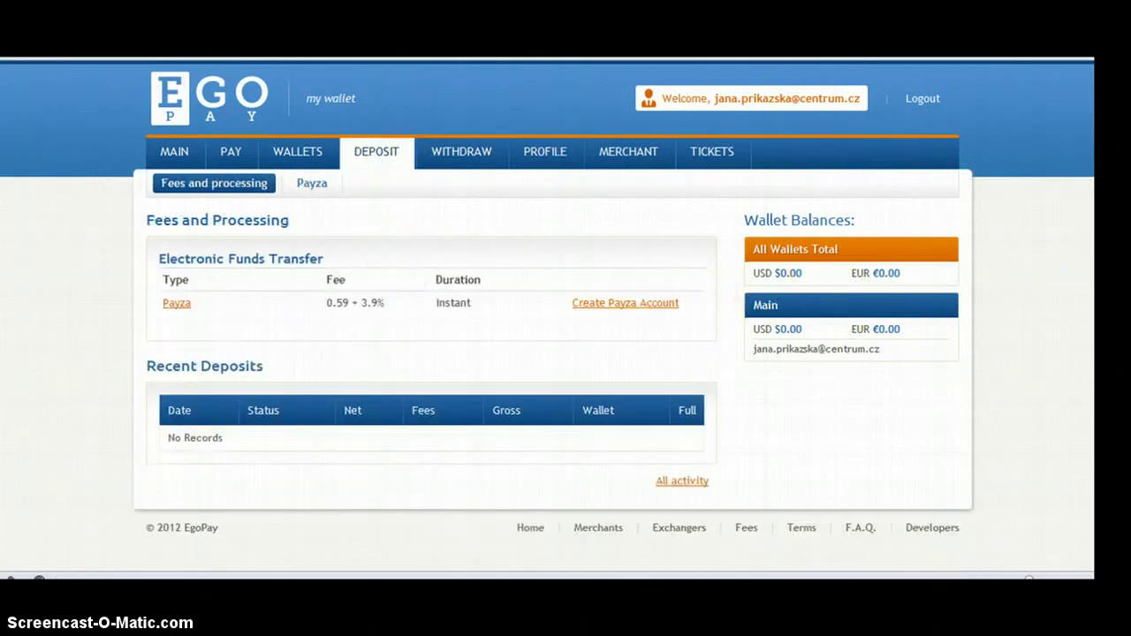
# Review the Payza deposit fee of 0.59 + 3.9%, then bring up the Withdraw page.
pyautogui.scroll(-1, 548, 296)
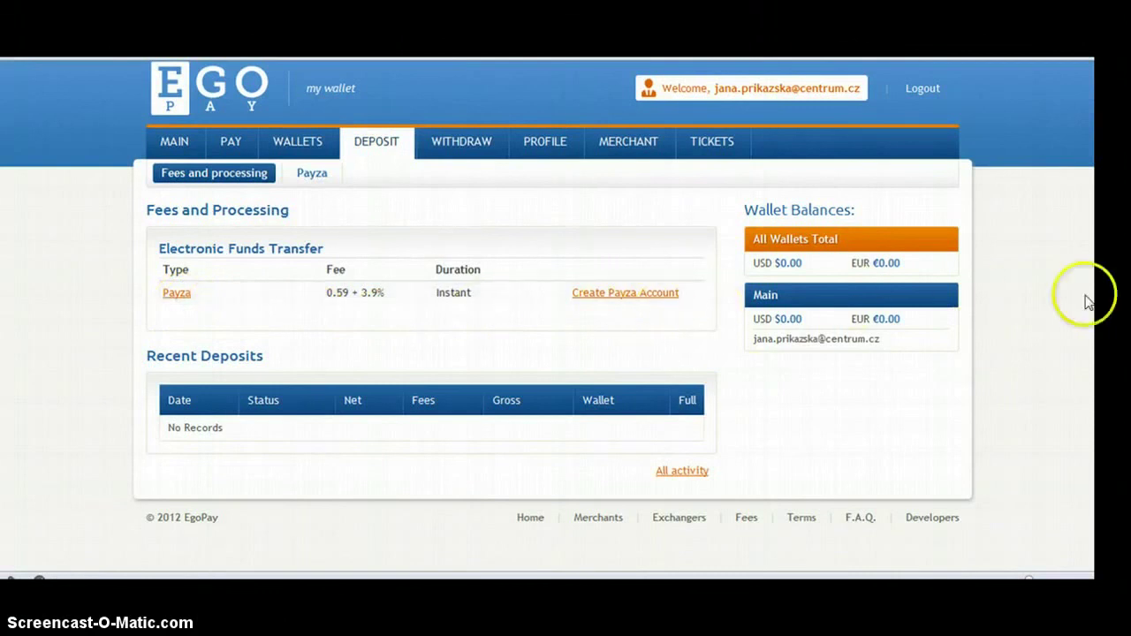
pyautogui.scroll(1, 548, 296)
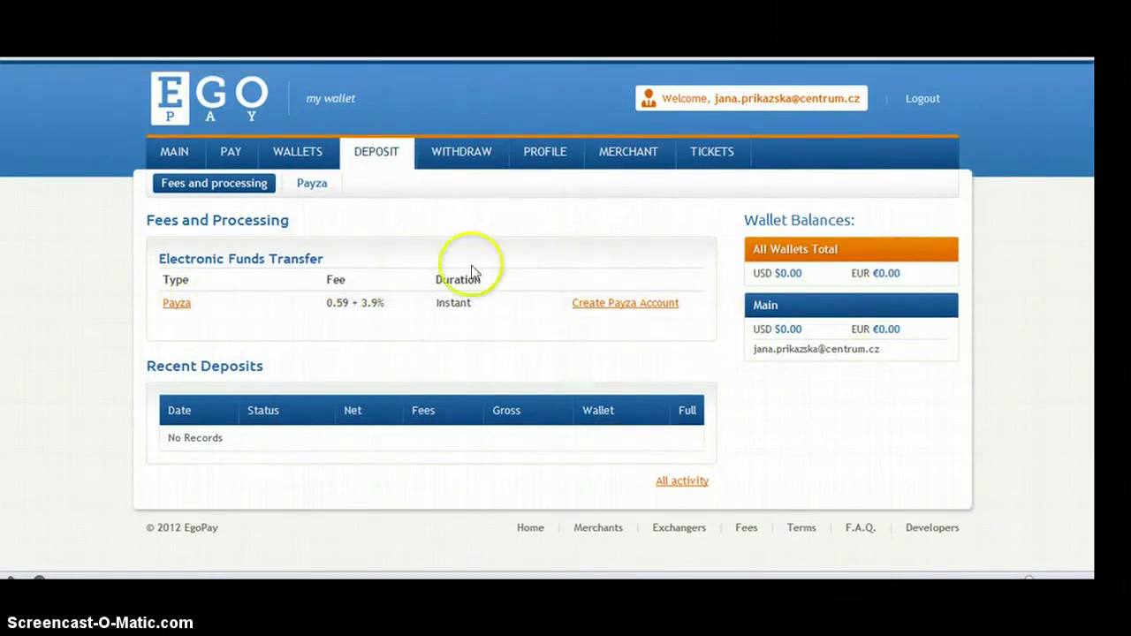
pyautogui.click(477, 166)
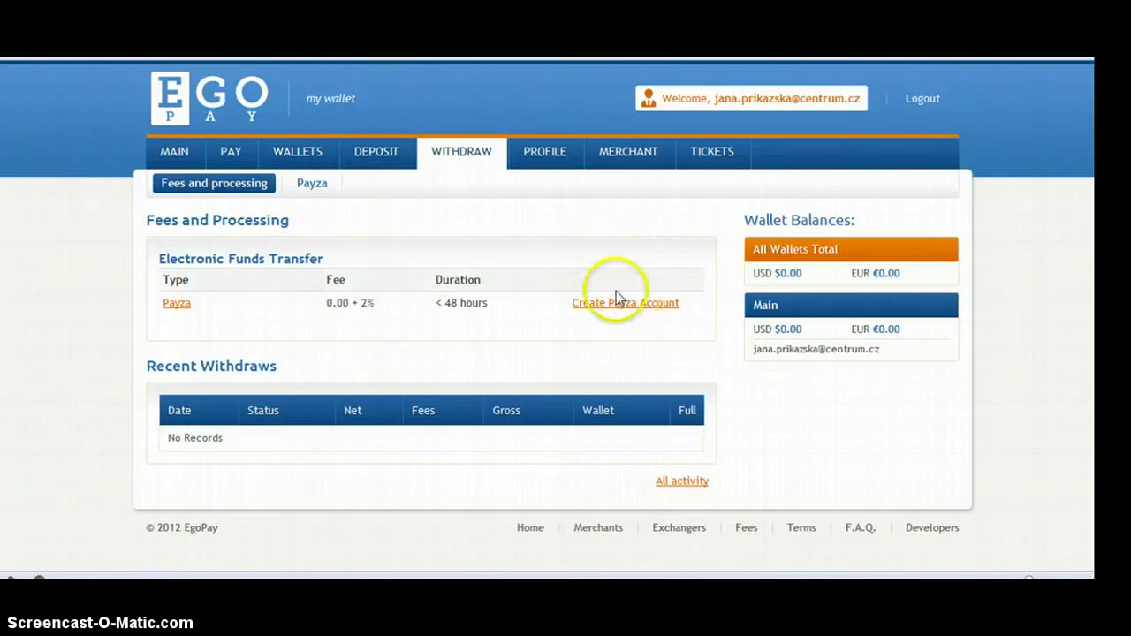
pyautogui.scroll(-1, 548, 296)
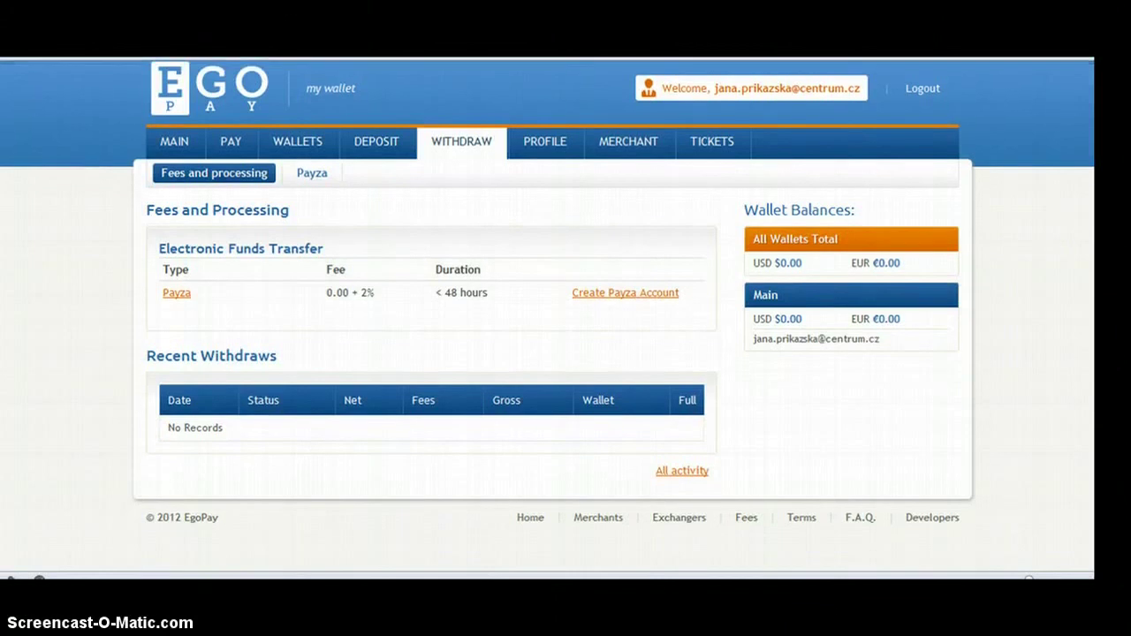
pyautogui.scroll(1, 562, 244)
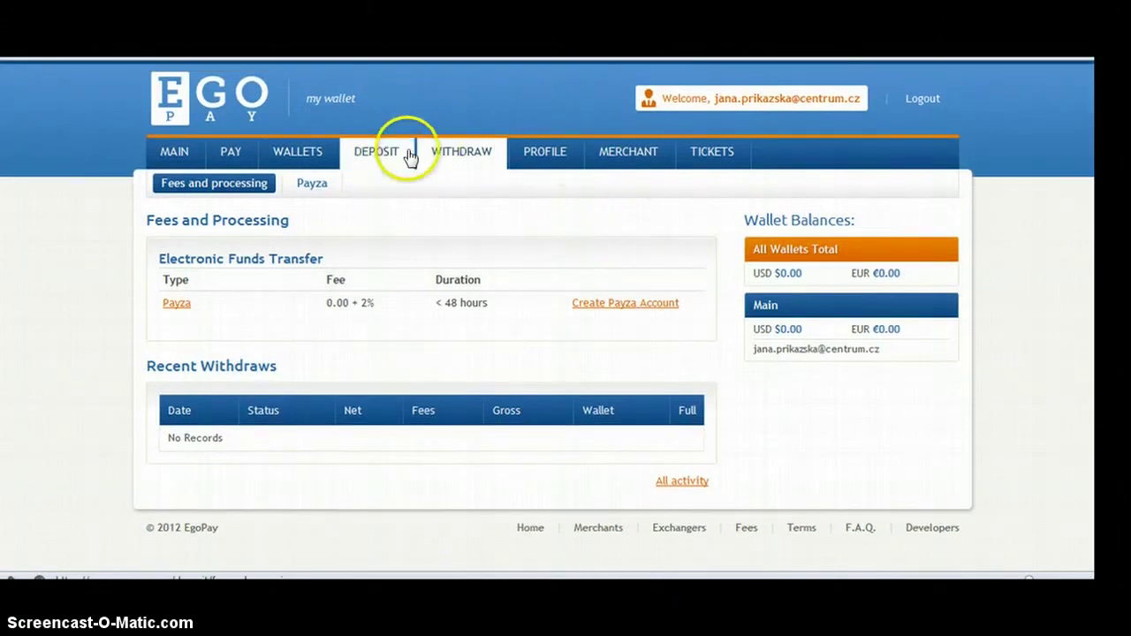